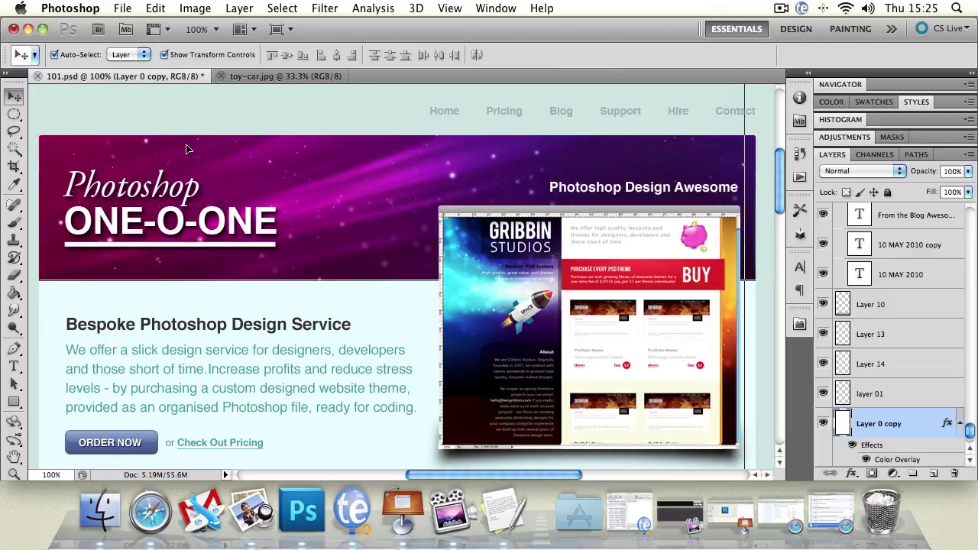
Turn off Auto-Select and pick the © GRIBBIN STUDIOS 2010, Photoshop and one-o-one layers individually from the layer list
{"action": "left_click", "coordinate": [209, 215]}
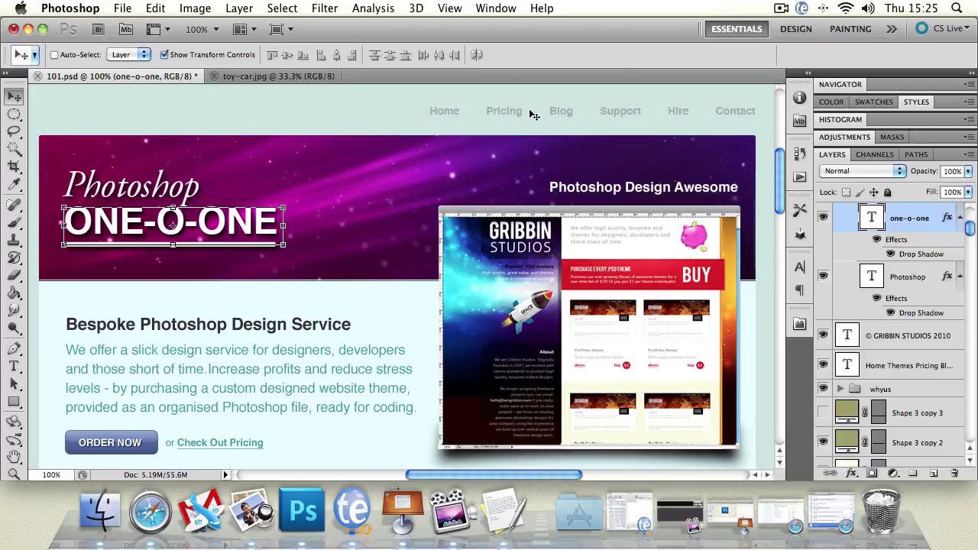
{"action": "left_click", "coordinate": [919, 336]}
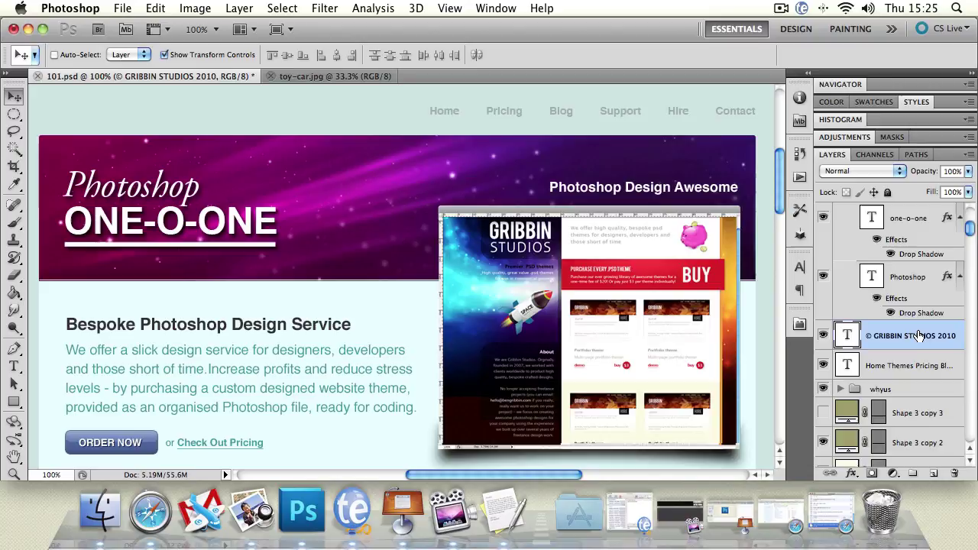
{"action": "left_click", "coordinate": [920, 280]}
{"action": "left_click", "coordinate": [913, 221]}
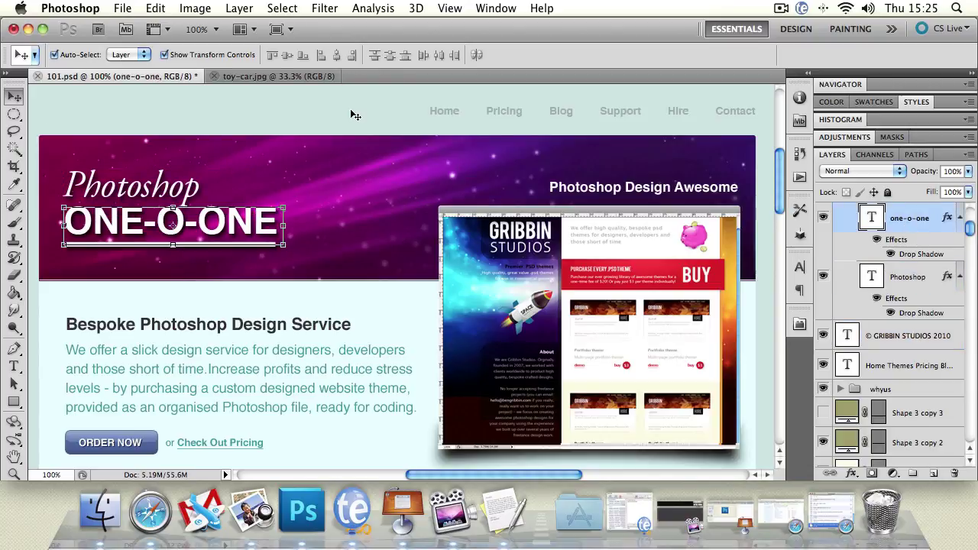
With Auto-Select on, try a free transform on the grey bar shape above the website screenshot and cancel it
{"action": "left_click", "coordinate": [477, 214]}
{"action": "key", "text": "super+t"}
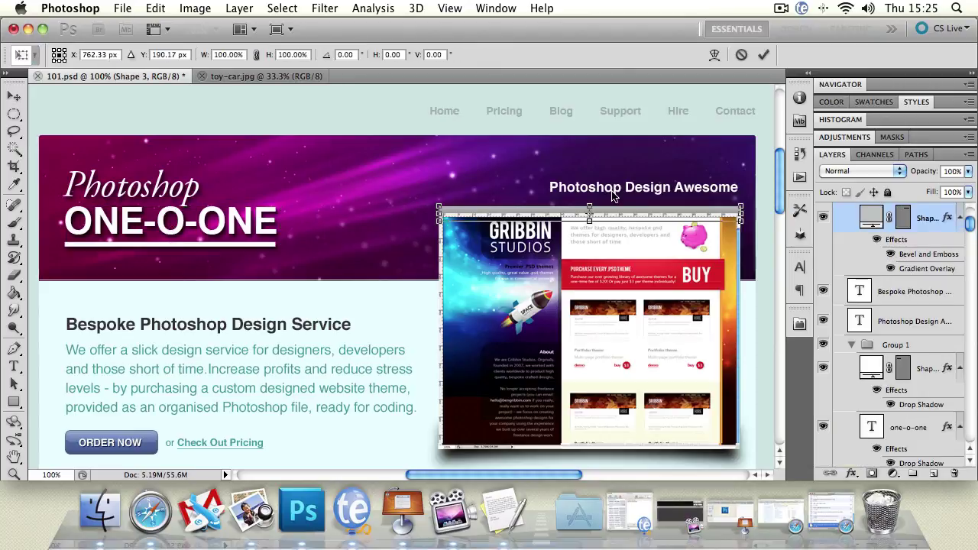
{"action": "key", "text": "Escape"}
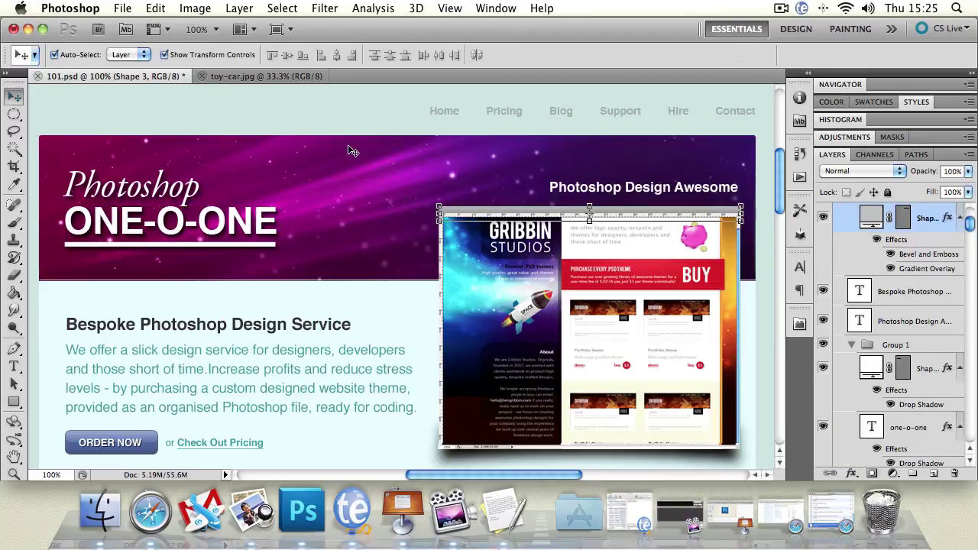
Auto-select the Photoshop Design Awesome heading, the Bespoke Photoshop text block and the background layers on the canvas to view their transform boxes
{"action": "left_click", "coordinate": [596, 190]}
{"action": "left_click", "coordinate": [303, 327]}
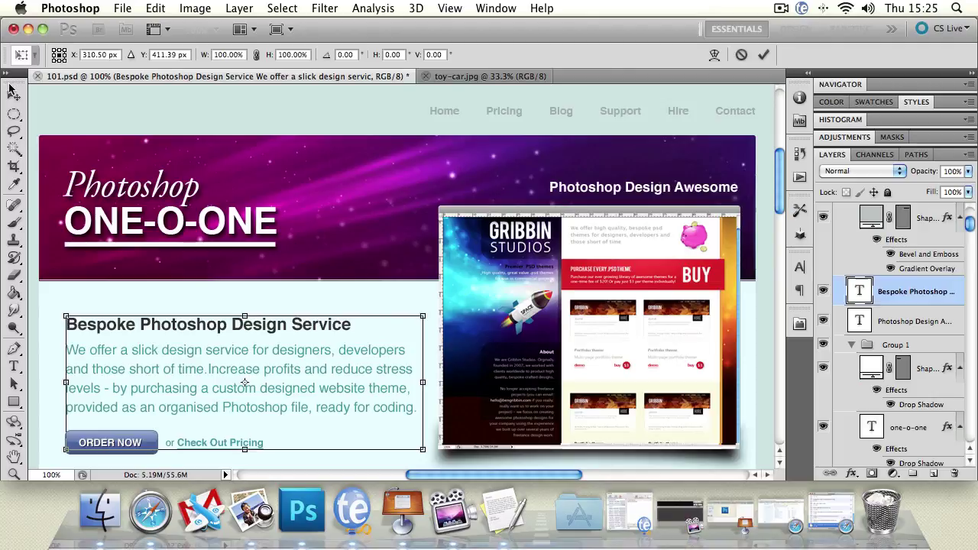
{"action": "left_click", "coordinate": [130, 105]}
{"action": "left_click", "coordinate": [241, 159]}
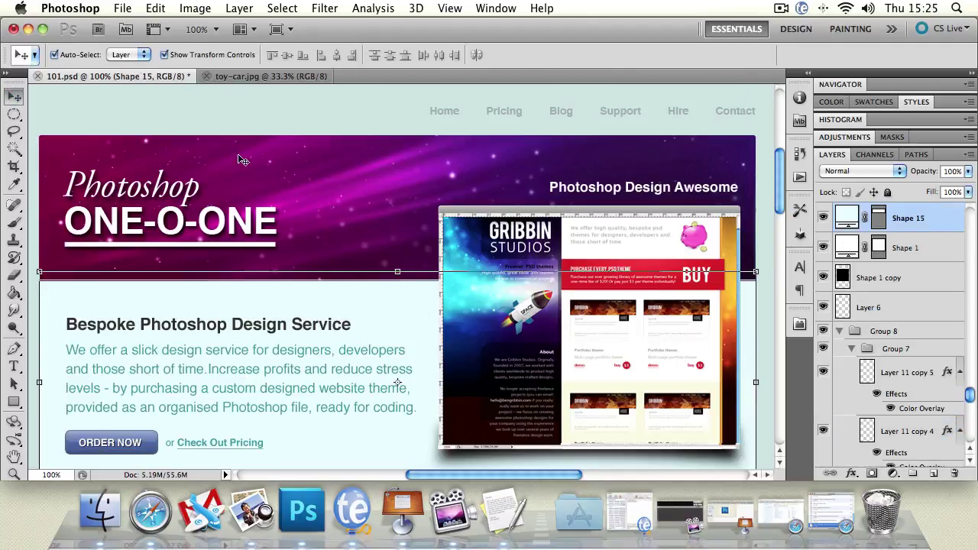
{"action": "left_click", "coordinate": [220, 107]}
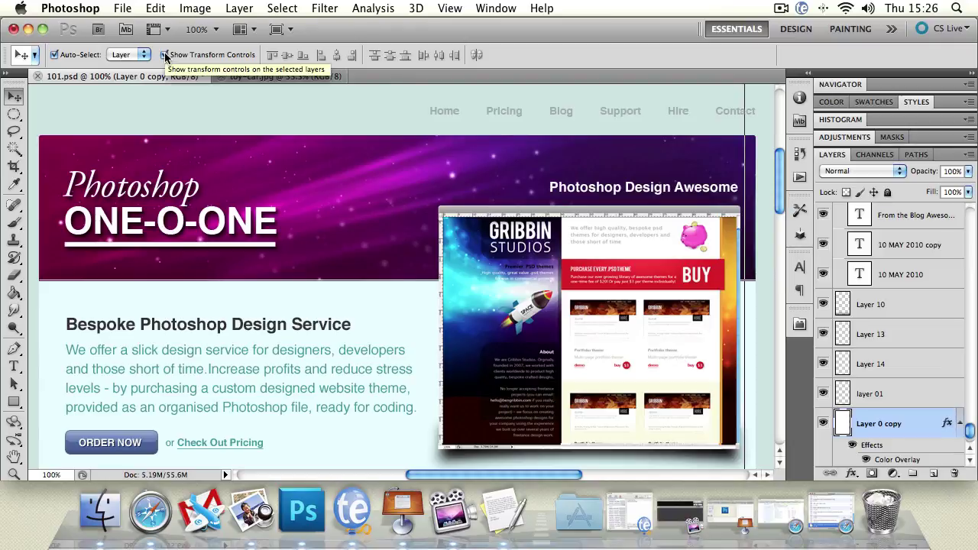
Hide the transform controls and move the ONE-O-ONE text slightly down in the header banner
{"action": "left_click", "coordinate": [180, 199]}
{"action": "left_click", "coordinate": [204, 237]}
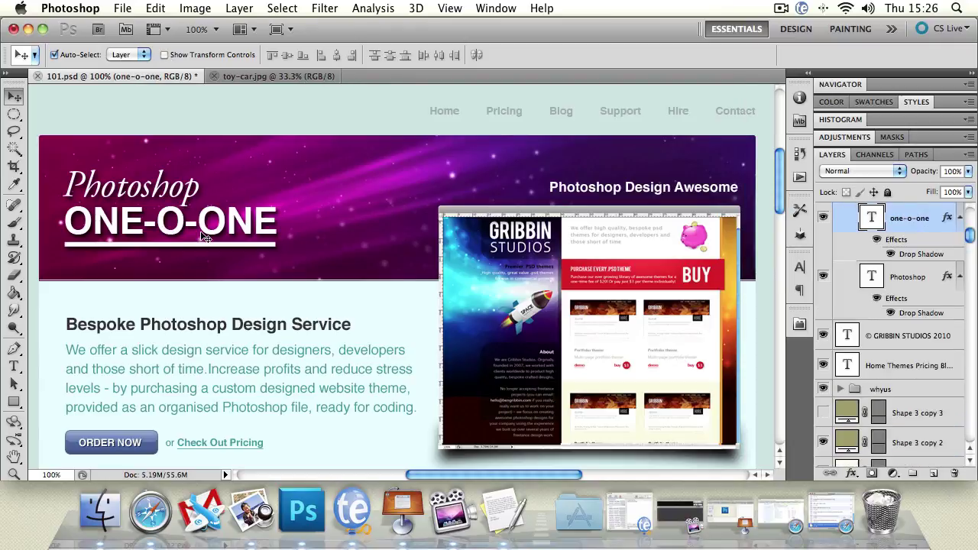
{"action": "mouse_move", "coordinate": [202, 221]}
{"action": "left_mouse_down"}
{"action": "mouse_move", "coordinate": [241, 223]}
{"action": "mouse_move", "coordinate": [203, 227]}
{"action": "left_mouse_up"}
Shift the website screenshot layer slightly and move the Photoshop Design Awesome heading about 3 px down
{"action": "mouse_move", "coordinate": [530, 280]}
{"action": "left_mouse_down"}
{"action": "mouse_move", "coordinate": [532, 256]}
{"action": "mouse_move", "coordinate": [515, 289]}
{"action": "left_mouse_up"}
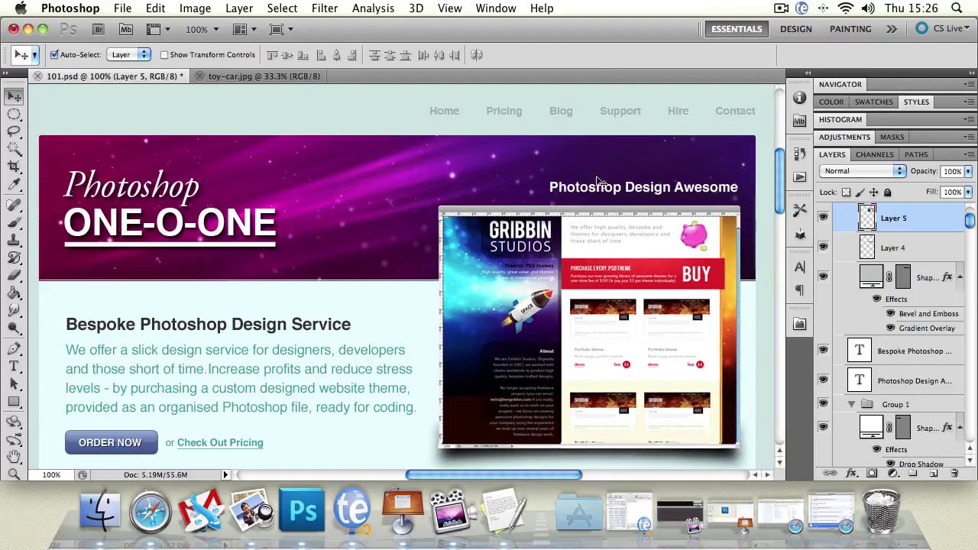
{"action": "left_click_drag", "start_coordinate": [595, 190], "coordinate": [595, 193]}
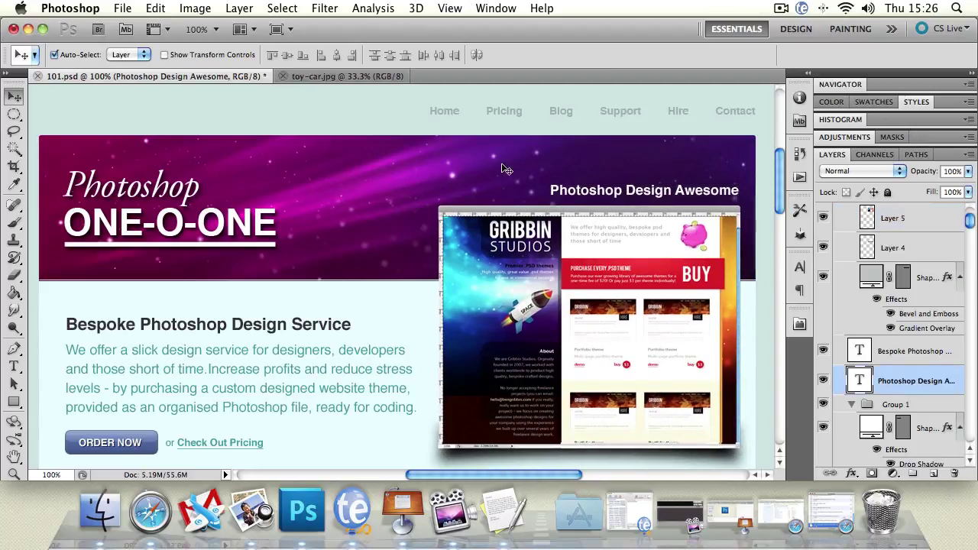
Show the transform controls again and select the ONE-O-ONE text in the banner
{"action": "left_click", "coordinate": [165, 55]}
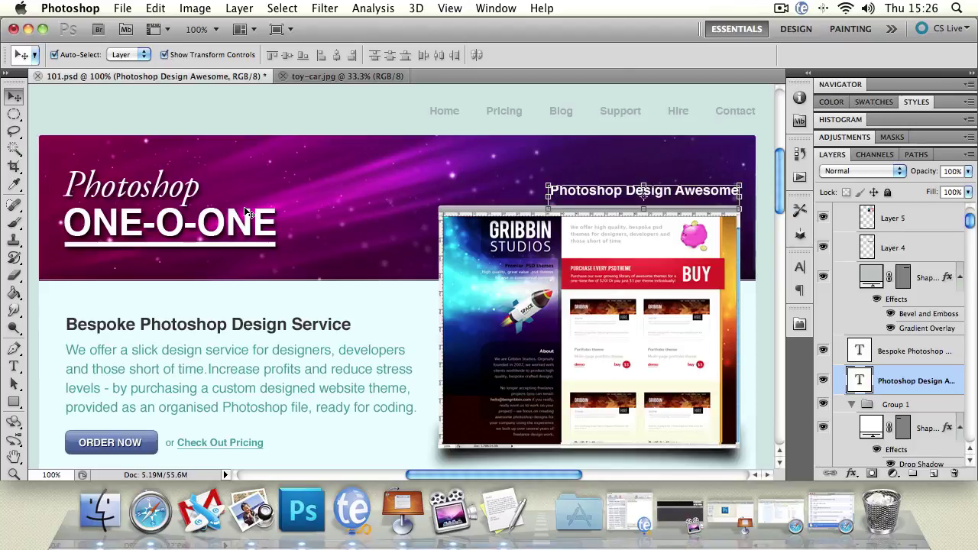
{"action": "left_click", "coordinate": [122, 120]}
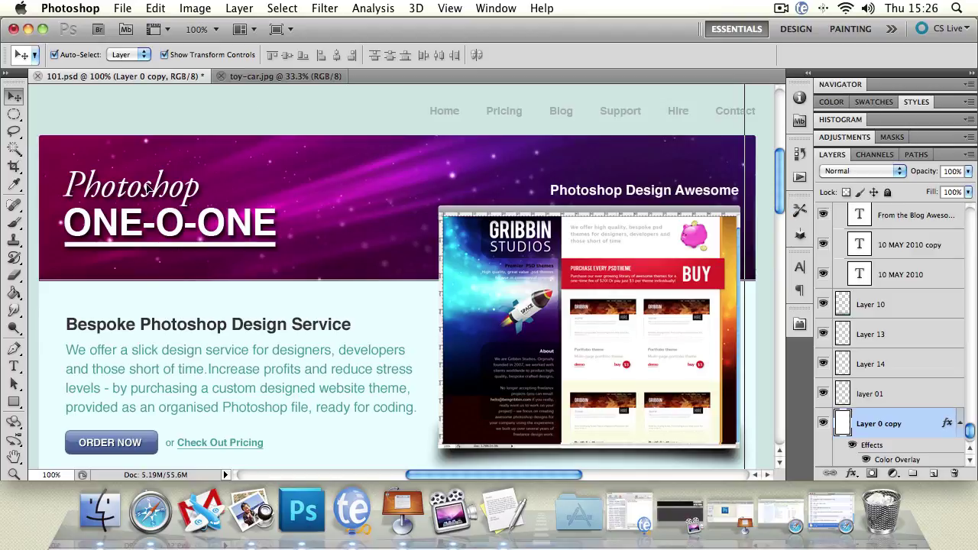
{"action": "left_click", "coordinate": [207, 215]}
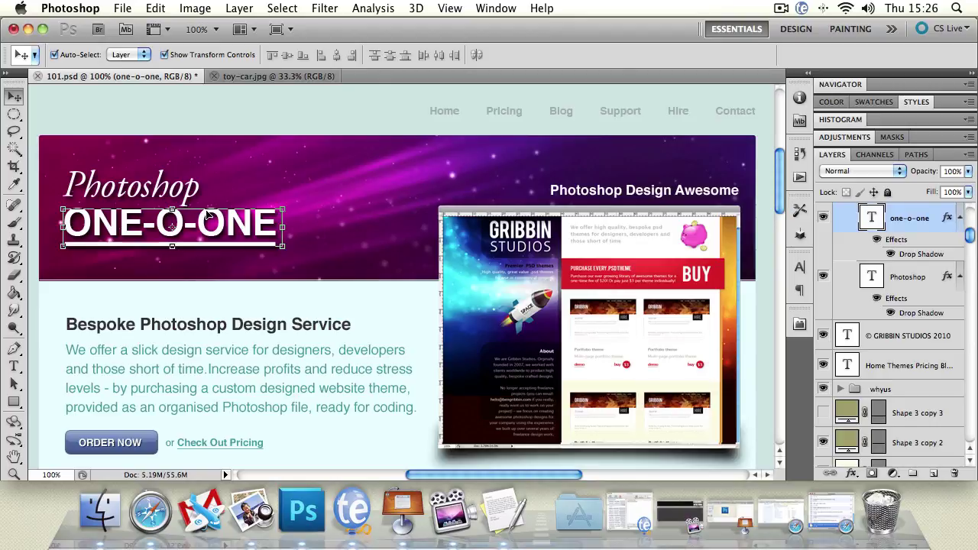
{"action": "mouse_move", "coordinate": [208, 216]}
{"action": "left_mouse_down"}
{"action": "mouse_move", "coordinate": [336, 216]}
{"action": "mouse_move", "coordinate": [281, 217]}
{"action": "mouse_move", "coordinate": [272, 229]}
{"action": "mouse_move", "coordinate": [297, 266]}
{"action": "mouse_move", "coordinate": [379, 146]}
{"action": "mouse_move", "coordinate": [336, 110]}
{"action": "mouse_move", "coordinate": [392, 203]}
{"action": "mouse_move", "coordinate": [223, 241]}
{"action": "mouse_move", "coordinate": [218, 226]}
{"action": "left_mouse_up"}
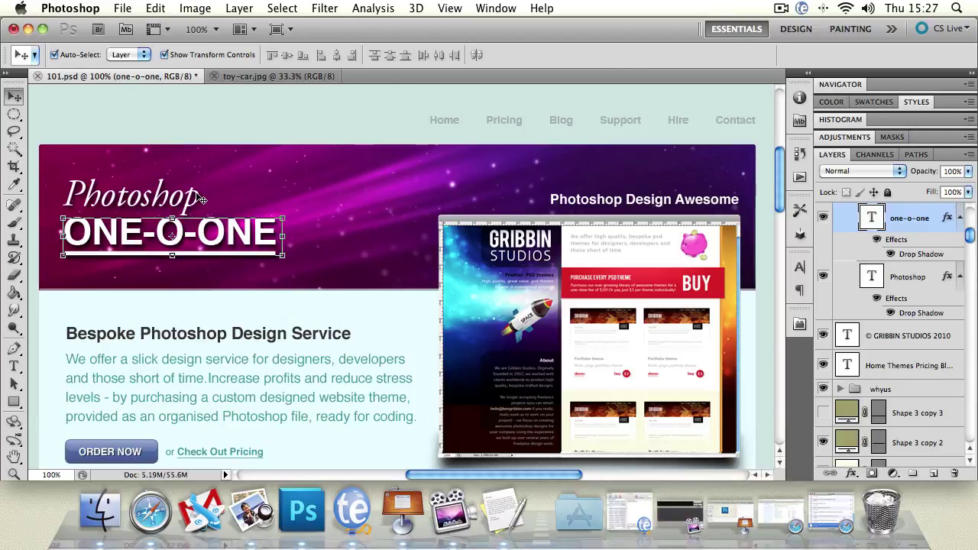
Add the Photoshop text and the underline shape to the selection and move all three about 11 px to the right
{"action": "left_click", "coordinate": [198, 198], "text": "shift"}
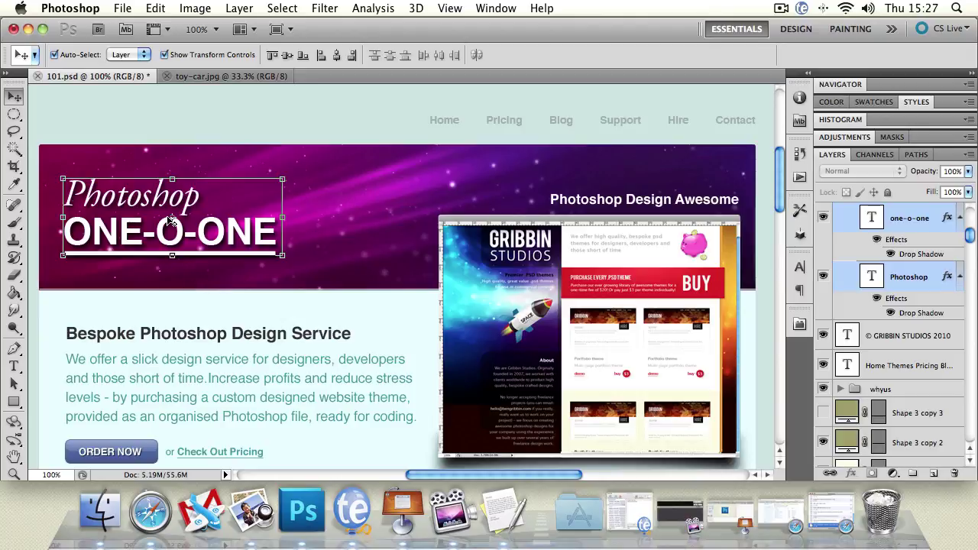
{"action": "left_click", "coordinate": [218, 254], "text": "shift"}
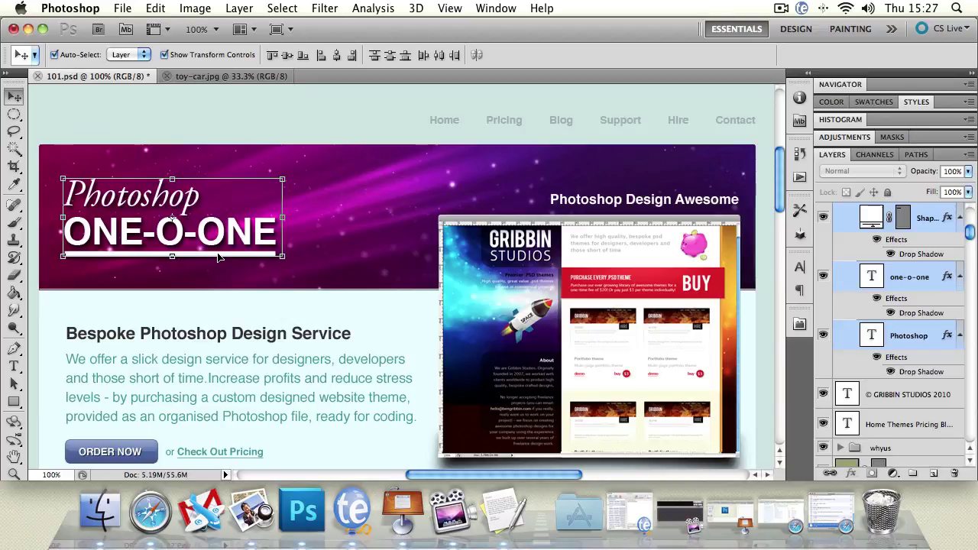
{"action": "mouse_move", "coordinate": [218, 258]}
{"action": "left_mouse_down"}
{"action": "mouse_move", "coordinate": [263, 265]}
{"action": "mouse_move", "coordinate": [234, 259]}
{"action": "left_mouse_up"}
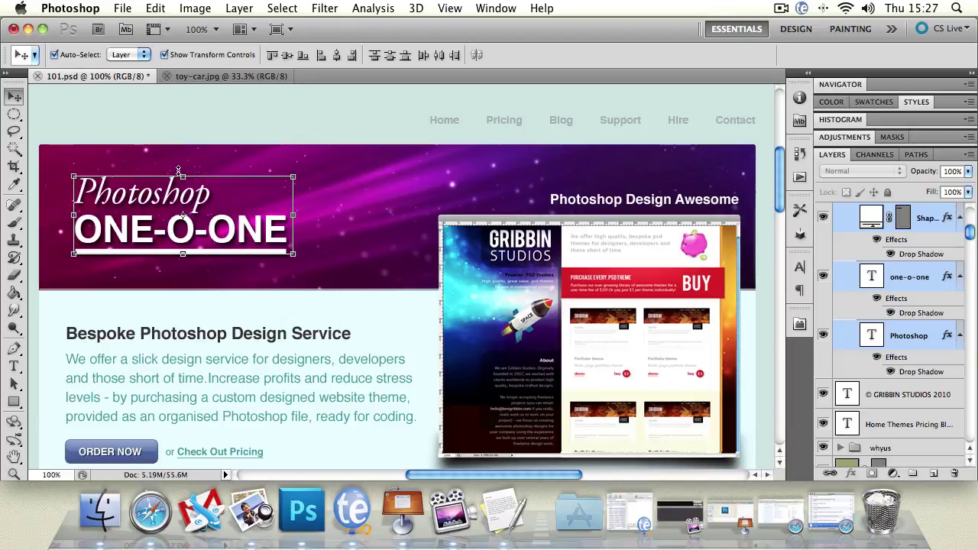
Transform the three selected logo layers freehand to about 101% width and 104% height
{"action": "left_click", "coordinate": [297, 175]}
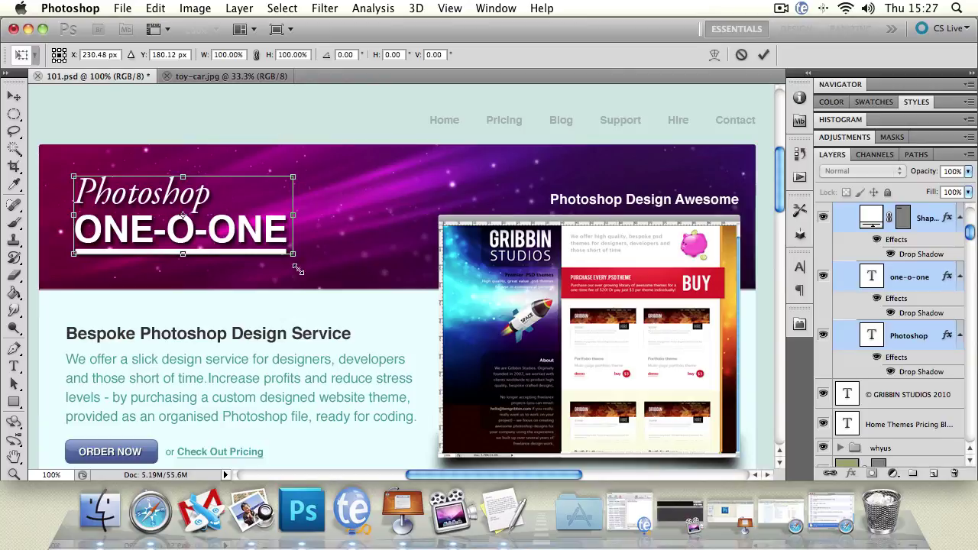
{"action": "mouse_move", "coordinate": [293, 216]}
{"action": "left_mouse_down"}
{"action": "mouse_move", "coordinate": [443, 215]}
{"action": "mouse_move", "coordinate": [289, 216]}
{"action": "left_mouse_up"}
{"action": "mouse_move", "coordinate": [183, 177]}
{"action": "left_mouse_down"}
{"action": "mouse_move", "coordinate": [183, 130]}
{"action": "mouse_move", "coordinate": [183, 184]}
{"action": "left_mouse_up"}
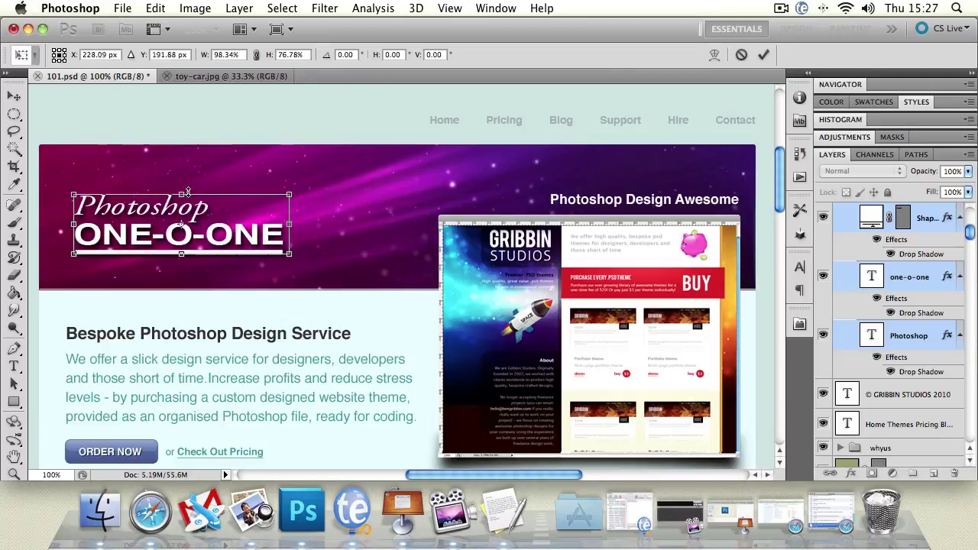
{"action": "mouse_move", "coordinate": [290, 254]}
{"action": "left_mouse_down"}
{"action": "mouse_move", "coordinate": [307, 276]}
{"action": "mouse_move", "coordinate": [298, 266]}
{"action": "left_mouse_up"}
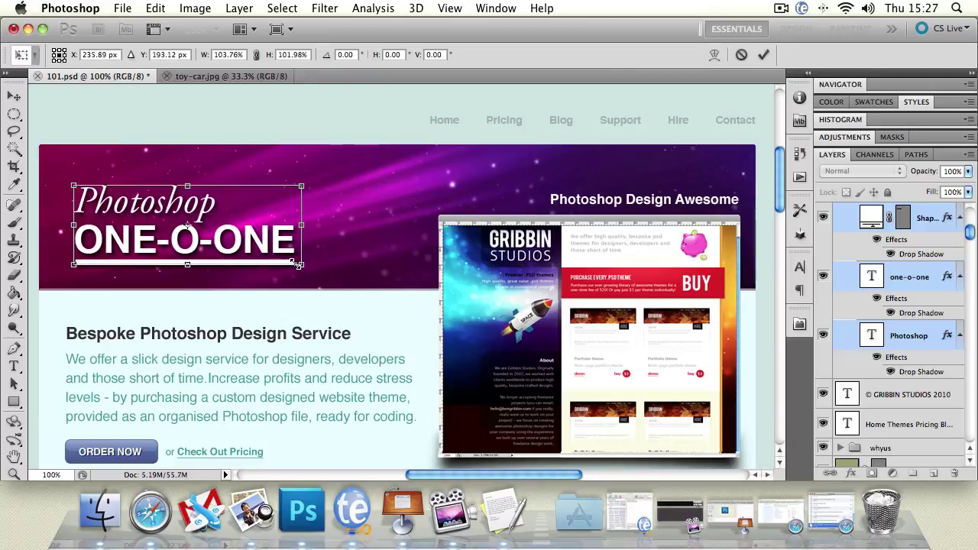
{"action": "left_click_drag", "start_coordinate": [302, 267], "coordinate": [306, 269]}
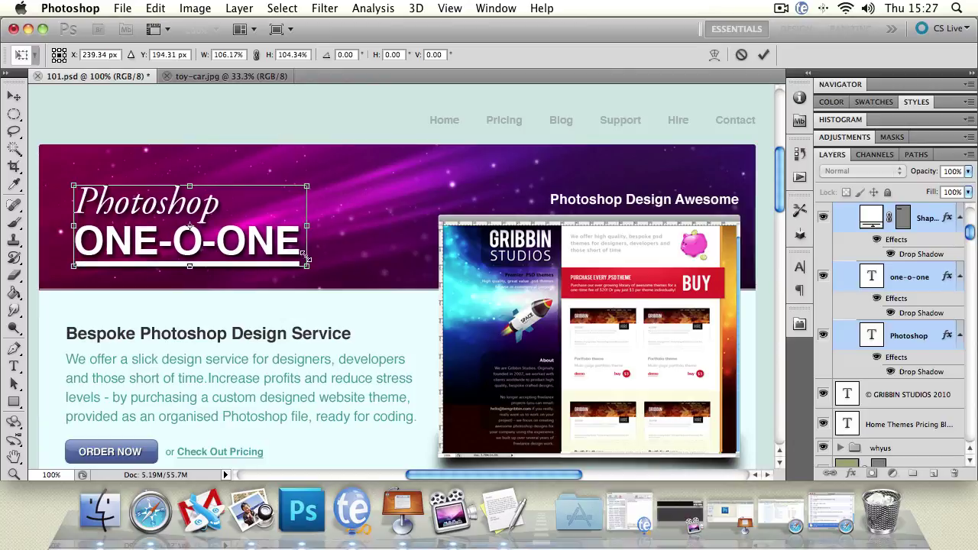
{"action": "mouse_move", "coordinate": [305, 224]}
{"action": "left_mouse_down"}
{"action": "mouse_move", "coordinate": [322, 225]}
{"action": "mouse_move", "coordinate": [294, 228]}
{"action": "left_mouse_up"}
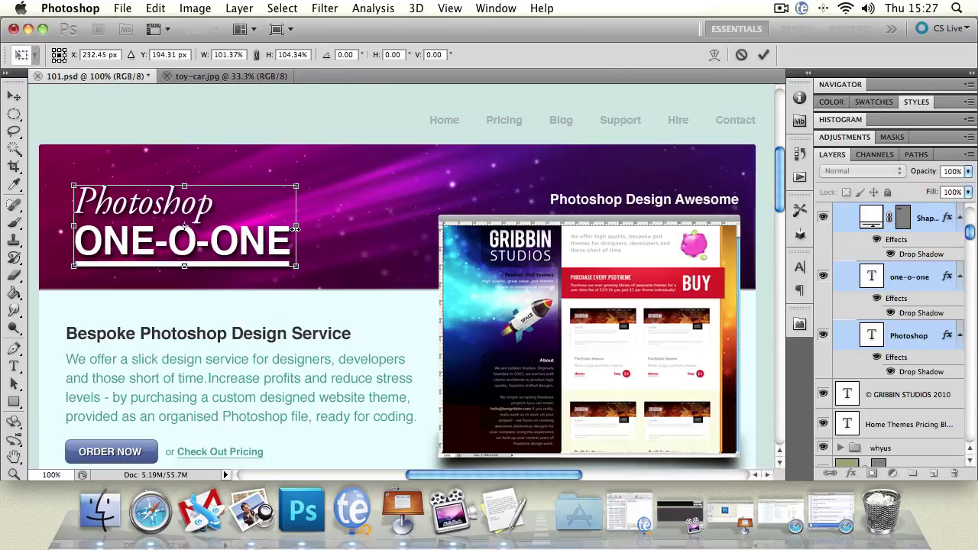
Enlarge the logo layers to about 134% width and 141% height and move them up within the banner
{"action": "left_click_drag", "start_coordinate": [297, 264], "coordinate": [351, 304]}
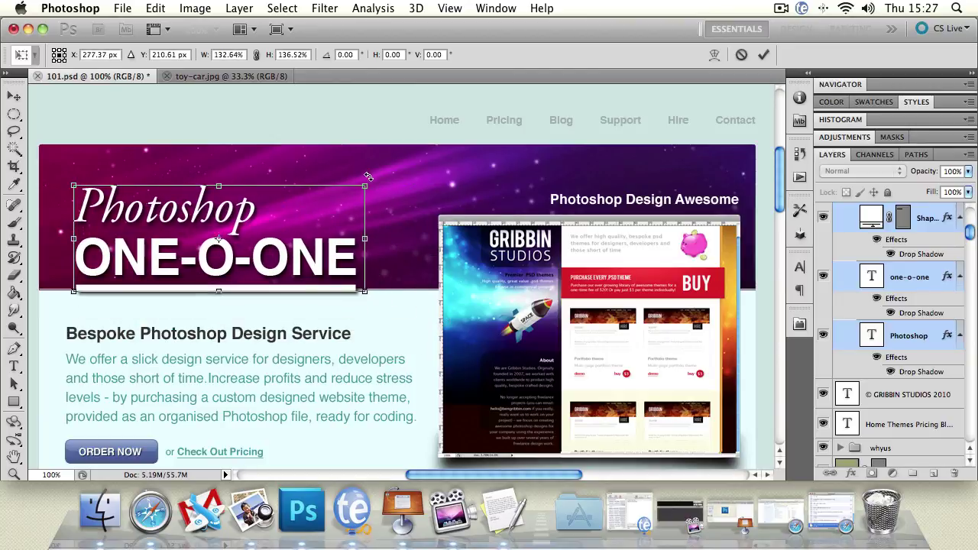
{"action": "mouse_move", "coordinate": [368, 177]}
{"action": "left_mouse_down"}
{"action": "mouse_move", "coordinate": [481, 103]}
{"action": "mouse_move", "coordinate": [387, 171]}
{"action": "left_mouse_up"}
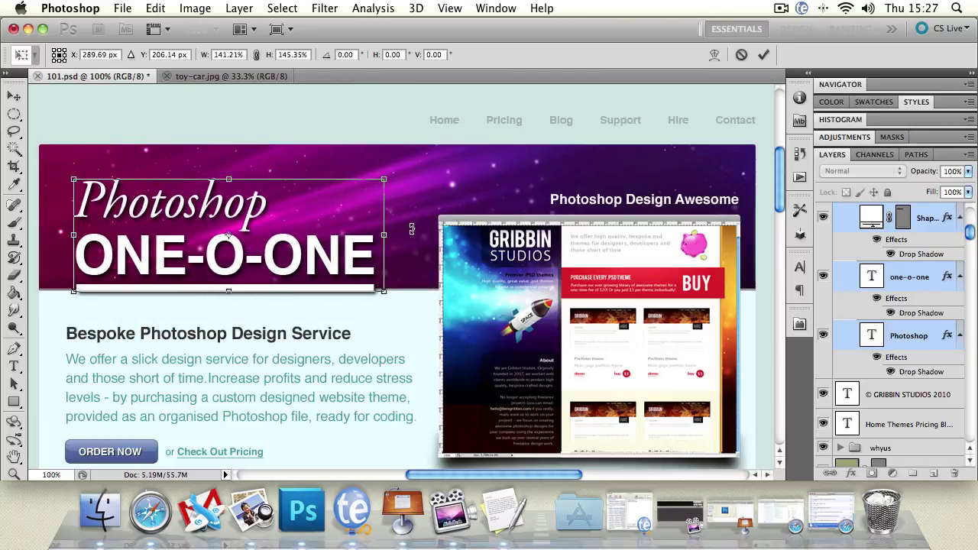
{"action": "mouse_move", "coordinate": [387, 239]}
{"action": "left_mouse_down"}
{"action": "mouse_move", "coordinate": [601, 237]}
{"action": "mouse_move", "coordinate": [376, 236]}
{"action": "left_mouse_up"}
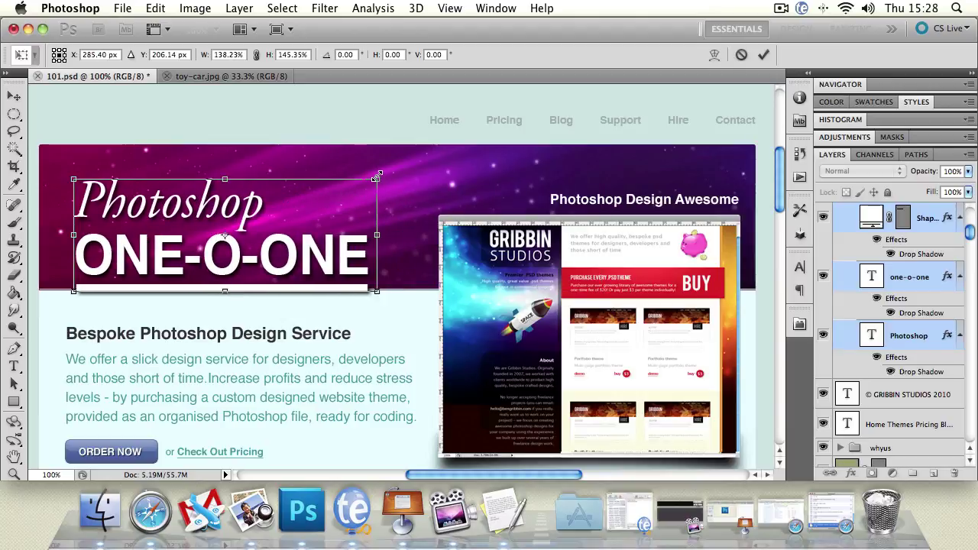
{"action": "mouse_move", "coordinate": [376, 177]}
{"action": "left_mouse_down"}
{"action": "mouse_move", "coordinate": [554, 99]}
{"action": "mouse_move", "coordinate": [519, 127]}
{"action": "mouse_move", "coordinate": [342, 209]}
{"action": "mouse_move", "coordinate": [256, 222]}
{"action": "mouse_move", "coordinate": [368, 182]}
{"action": "left_mouse_up"}
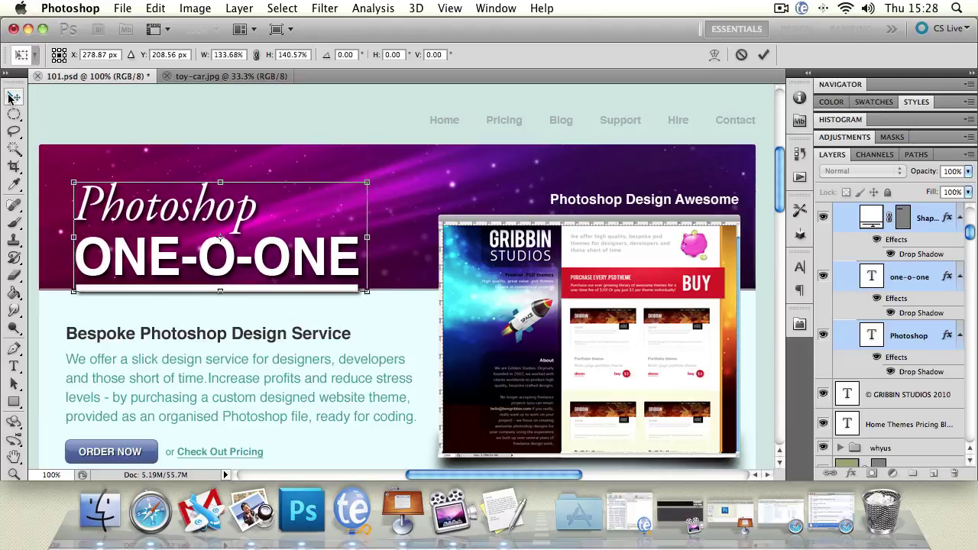
{"action": "left_click_drag", "start_coordinate": [121, 206], "coordinate": [116, 189]}
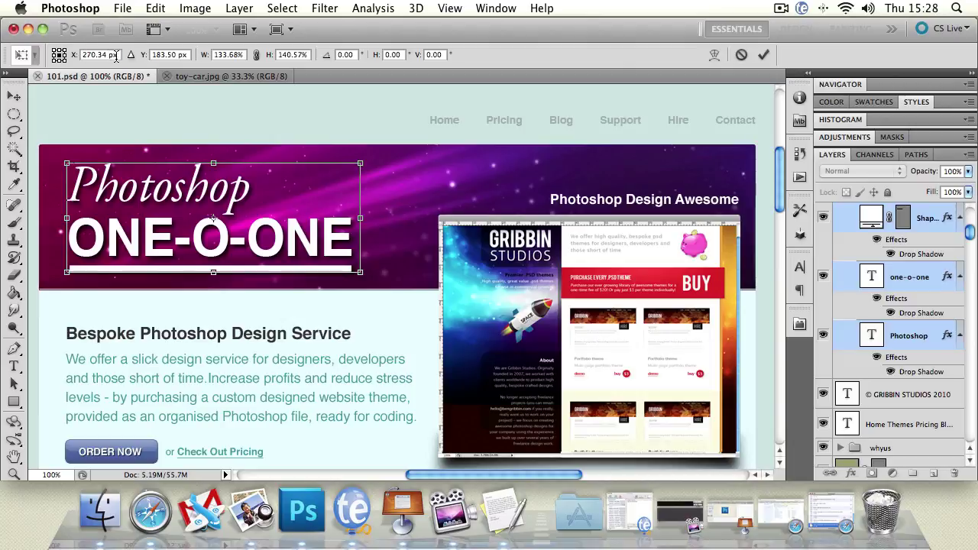
Adjust the logo's transform position to X 282.34 px and Y 182.50 px
{"action": "mouse_move", "coordinate": [79, 56]}
{"action": "left_mouse_down"}
{"action": "mouse_move", "coordinate": [92, 61]}
{"action": "mouse_move", "coordinate": [81, 60]}
{"action": "left_mouse_up"}
{"action": "mouse_move", "coordinate": [141, 60]}
{"action": "left_mouse_down"}
{"action": "mouse_move", "coordinate": [154, 70]}
{"action": "mouse_move", "coordinate": [141, 67]}
{"action": "left_mouse_up"}
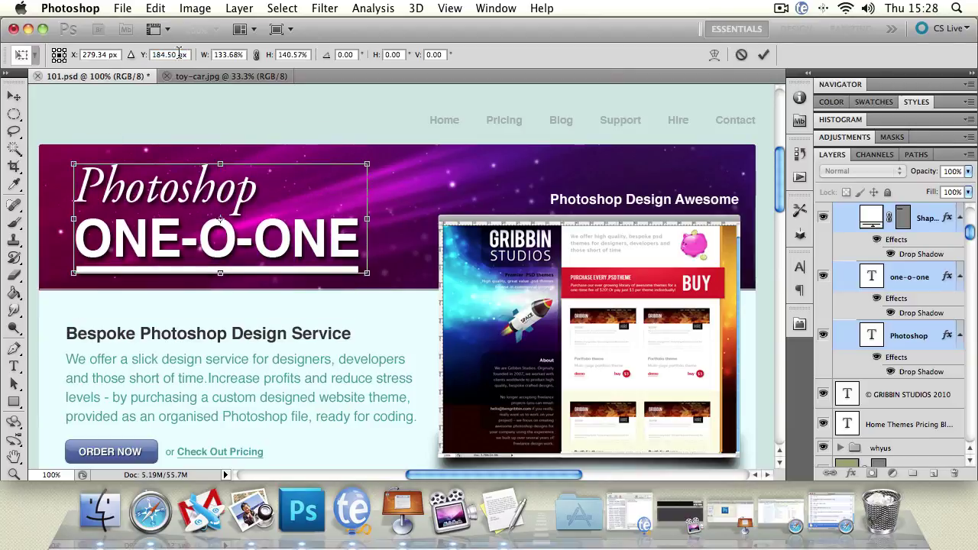
{"action": "double_click", "coordinate": [175, 55]}
{"action": "left_click", "coordinate": [174, 55]}
{"action": "left_click_drag", "start_coordinate": [142, 59], "coordinate": [140, 61]}
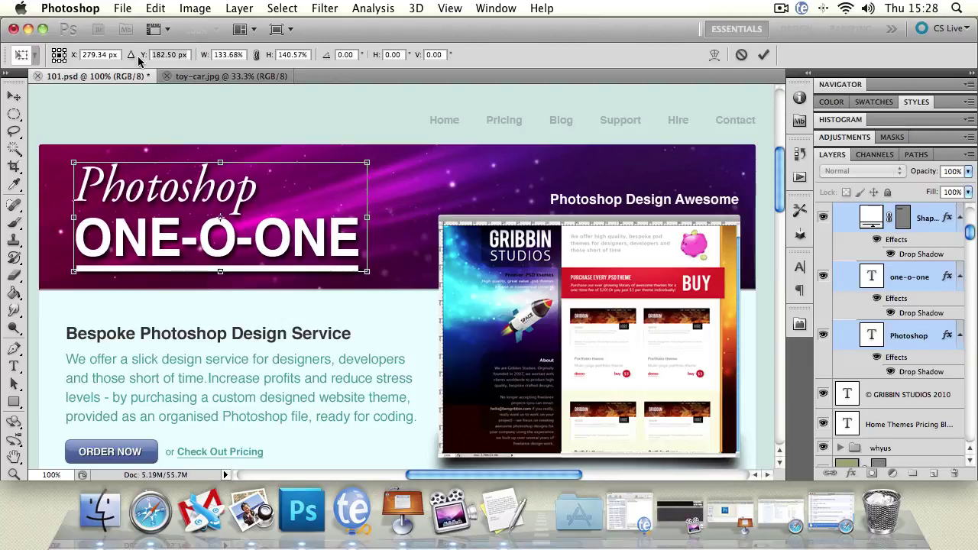
{"action": "left_click_drag", "start_coordinate": [73, 60], "coordinate": [75, 60]}
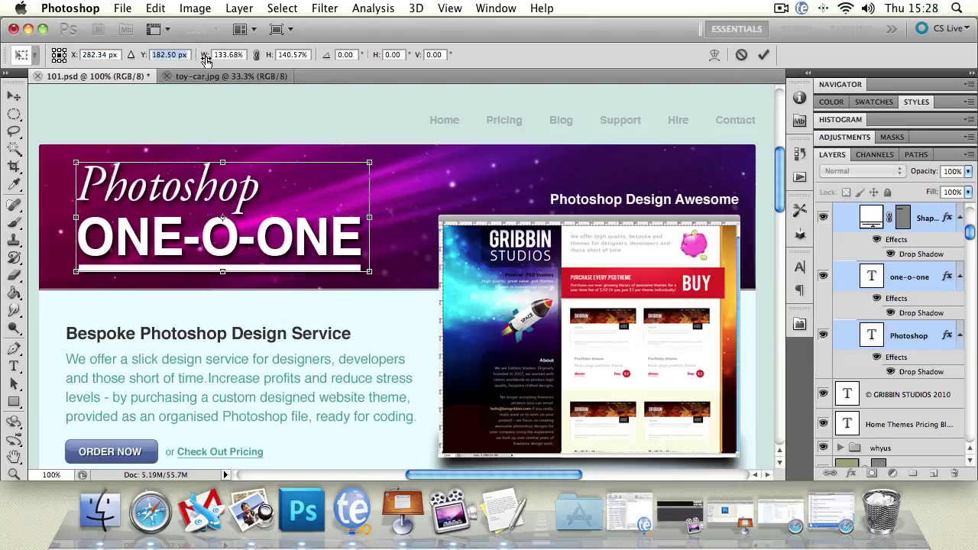
Link the width and height proportions and scale the logo layers to 199.68%
{"action": "left_click_drag", "start_coordinate": [206, 60], "coordinate": [211, 61]}
{"action": "left_click", "coordinate": [256, 55]}
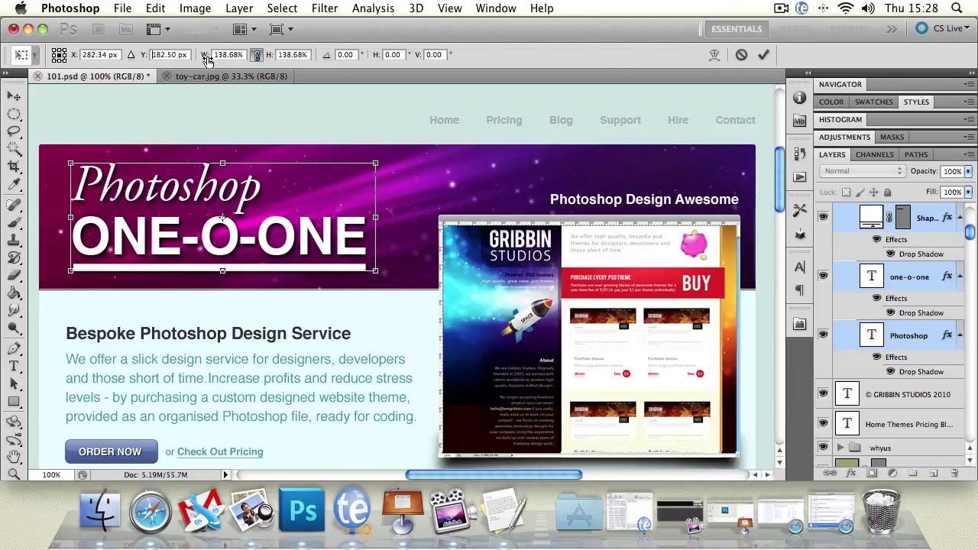
{"action": "left_click_drag", "start_coordinate": [207, 60], "coordinate": [252, 77]}
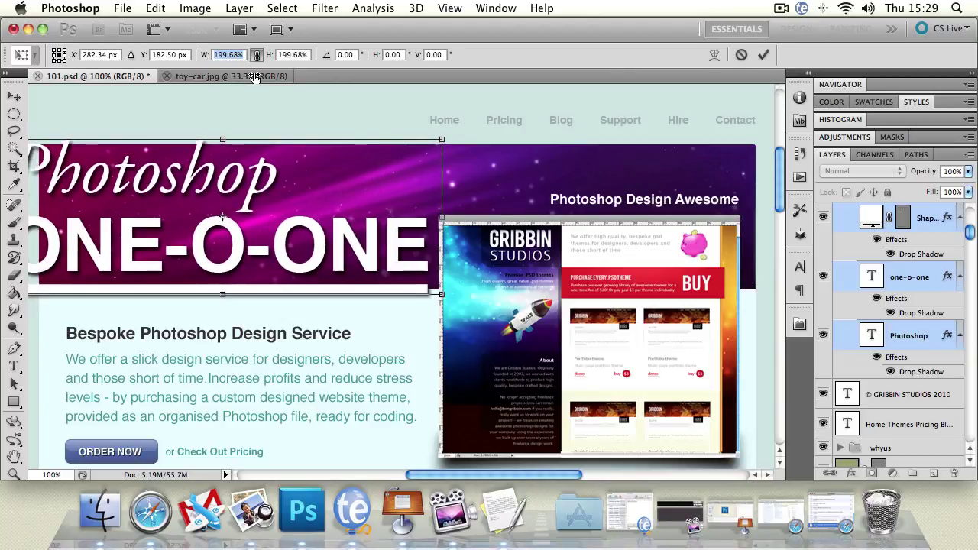
Set the rotation of the selected logo layers to -0.05 degrees
{"action": "key", "text": "shift+Tab"}
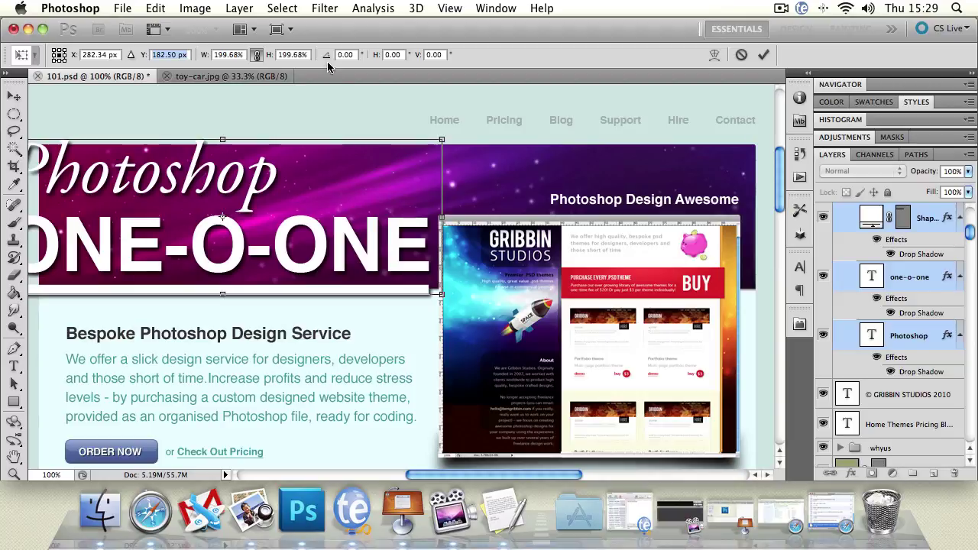
{"action": "mouse_move", "coordinate": [326, 63]}
{"action": "left_mouse_down"}
{"action": "mouse_move", "coordinate": [334, 60]}
{"action": "mouse_move", "coordinate": [332, 75]}
{"action": "mouse_move", "coordinate": [358, 76]}
{"action": "mouse_move", "coordinate": [313, 77]}
{"action": "mouse_move", "coordinate": [338, 77]}
{"action": "mouse_move", "coordinate": [323, 77]}
{"action": "left_mouse_up"}
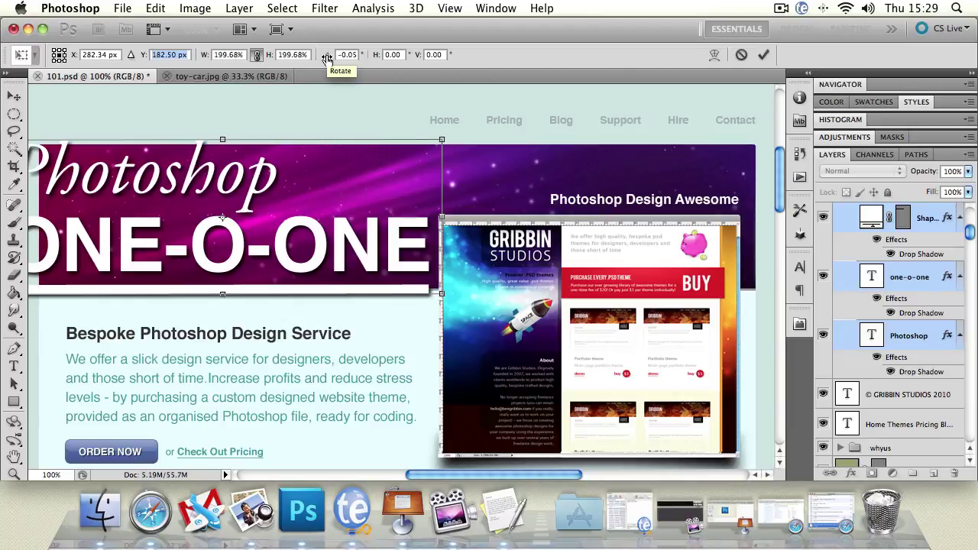
Rotate the logo layers to 0.13 degrees, skew them 0.87 horizontally and 1.90 vertically, apply the transformation and move the logo fully onto the page
{"action": "left_click_drag", "start_coordinate": [327, 58], "coordinate": [341, 105]}
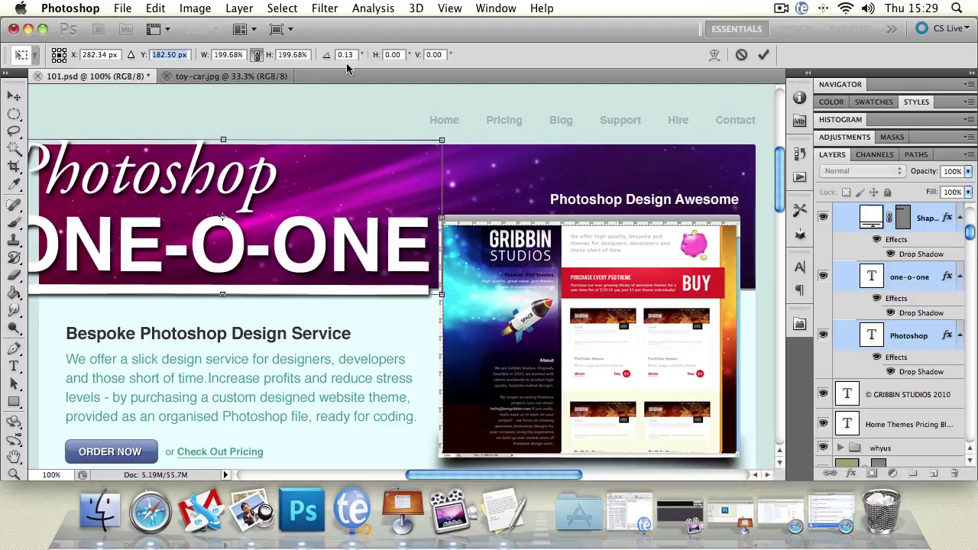
{"action": "left_click_drag", "start_coordinate": [376, 55], "coordinate": [166, 127]}
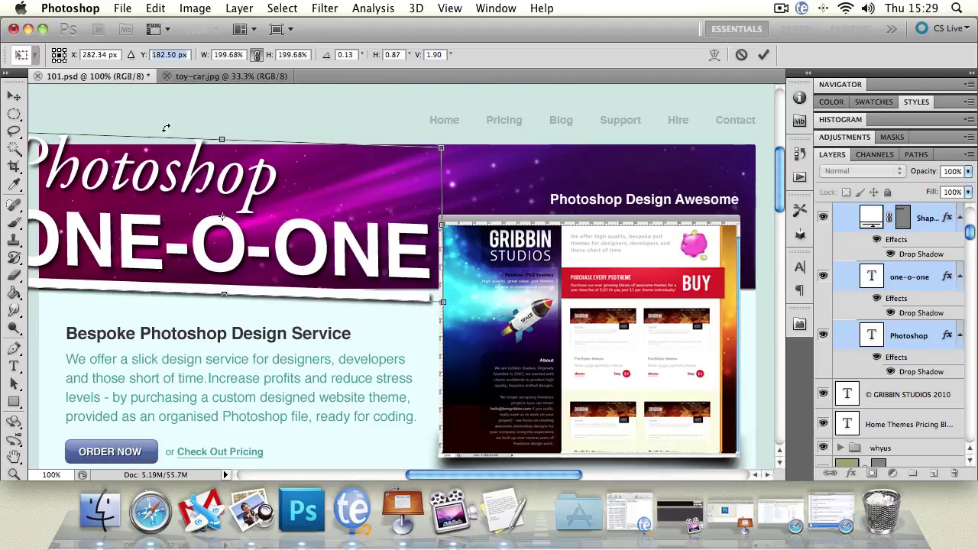
{"action": "left_click", "coordinate": [13, 95]}
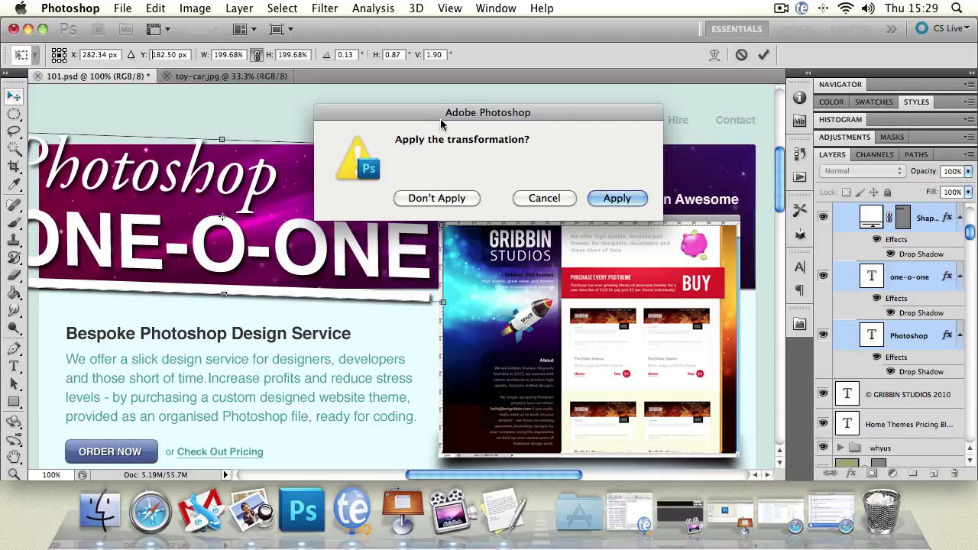
{"action": "left_click_drag", "start_coordinate": [443, 120], "coordinate": [270, 131]}
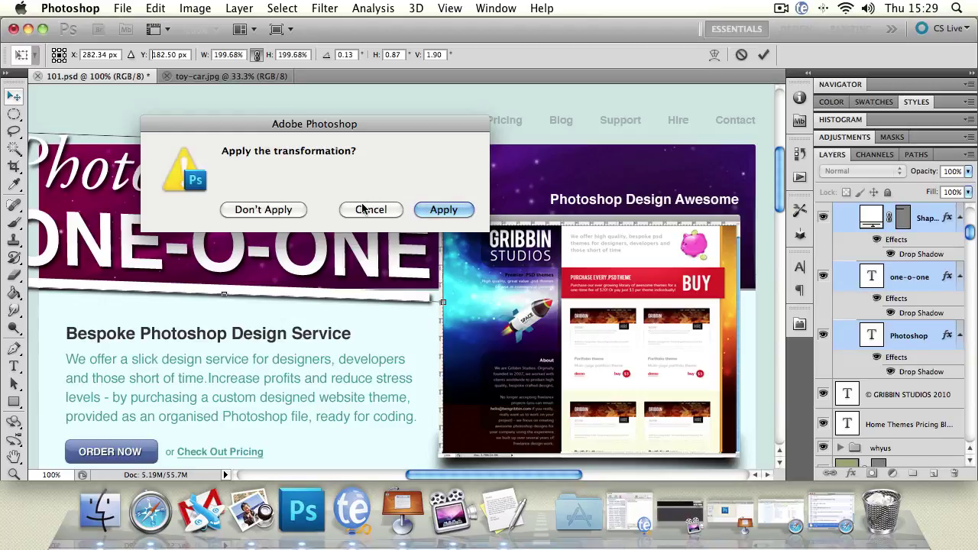
{"action": "left_click", "coordinate": [454, 218]}
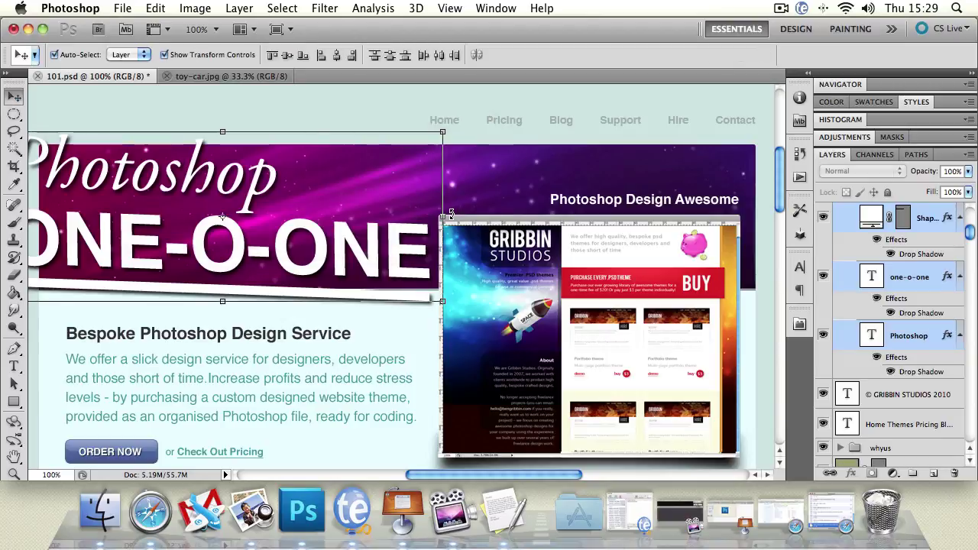
{"action": "left_click_drag", "start_coordinate": [262, 191], "coordinate": [304, 216]}
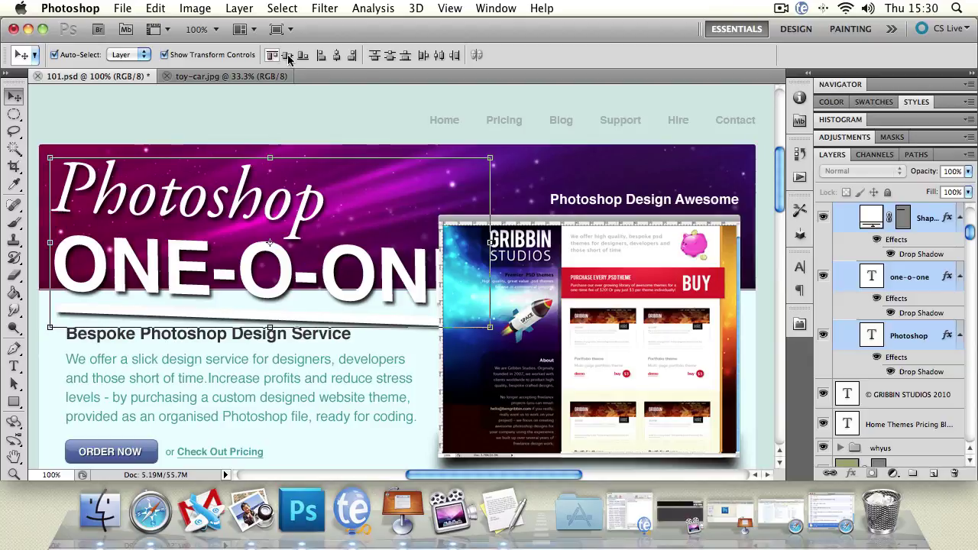
Nudge the "Photoshop Design Awesome" heading vertically, and undo the edits back to the logo's original size and position
{"action": "left_click", "coordinate": [606, 202]}
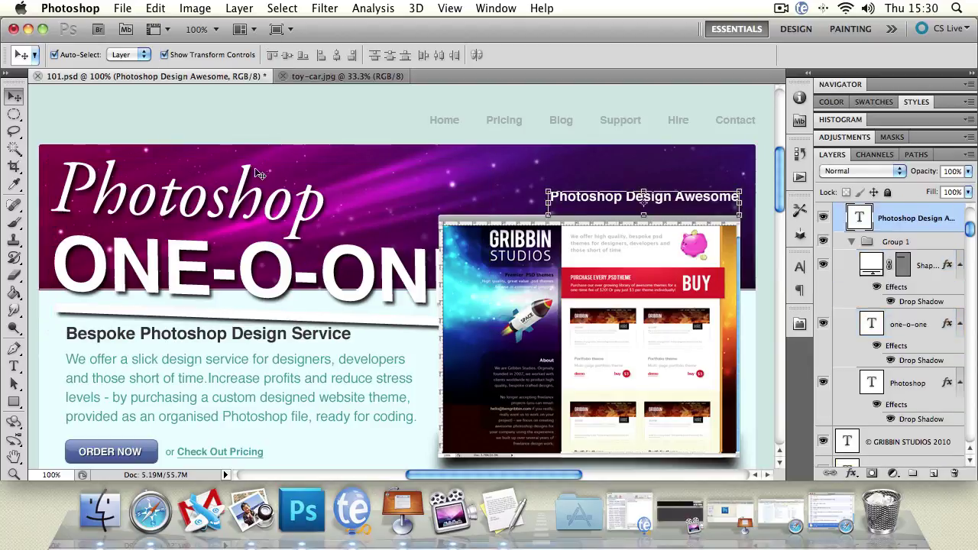
{"action": "key", "text": "Down"}
{"action": "key", "text": "Down"}
{"action": "key", "text": "Down"}
{"action": "key", "text": "Down"}
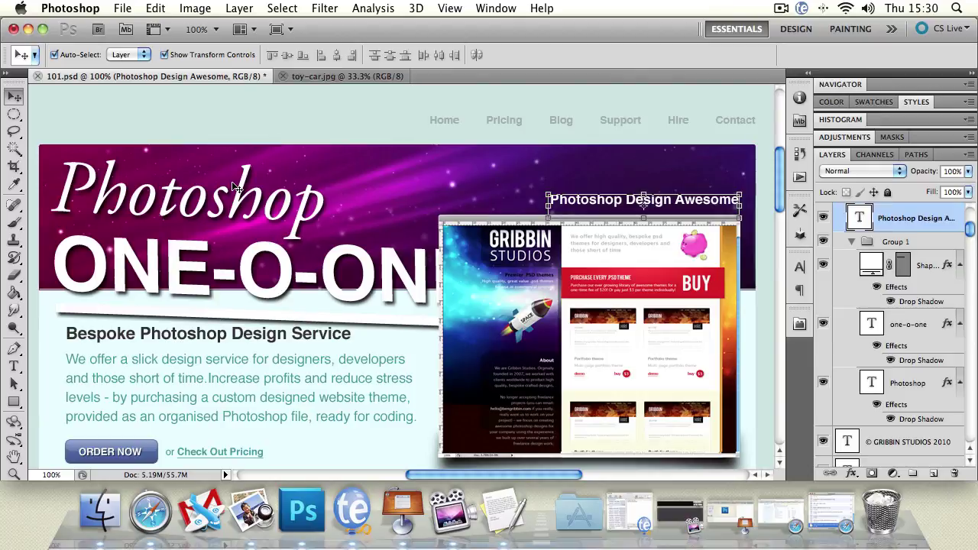
{"action": "key", "text": "super+alt+z"}
{"action": "key", "text": "super+alt+z"}
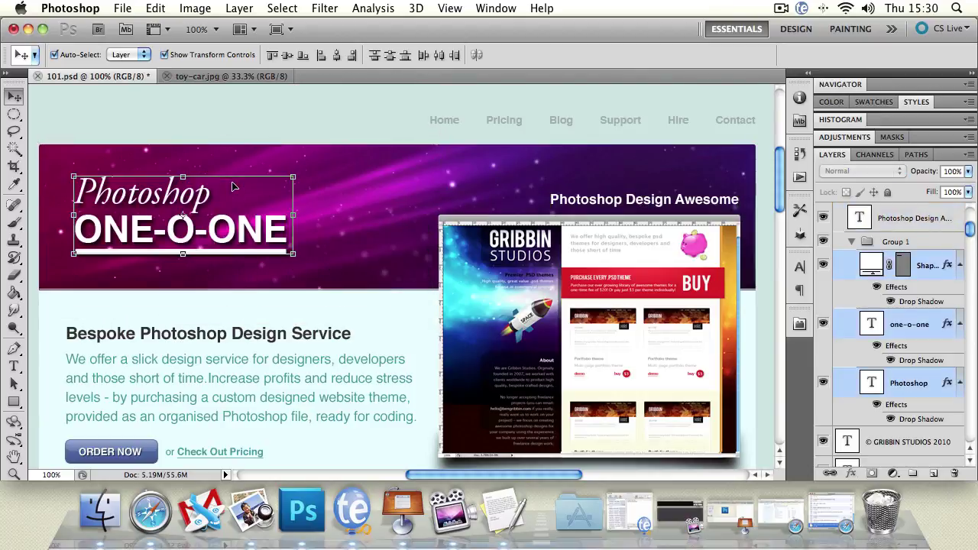
Offset the "Photoshop" and "ONE-O-ONE" texts to the right by different amounts so the logo's left edges are misaligned, and deselect them
{"action": "left_click", "coordinate": [154, 223]}
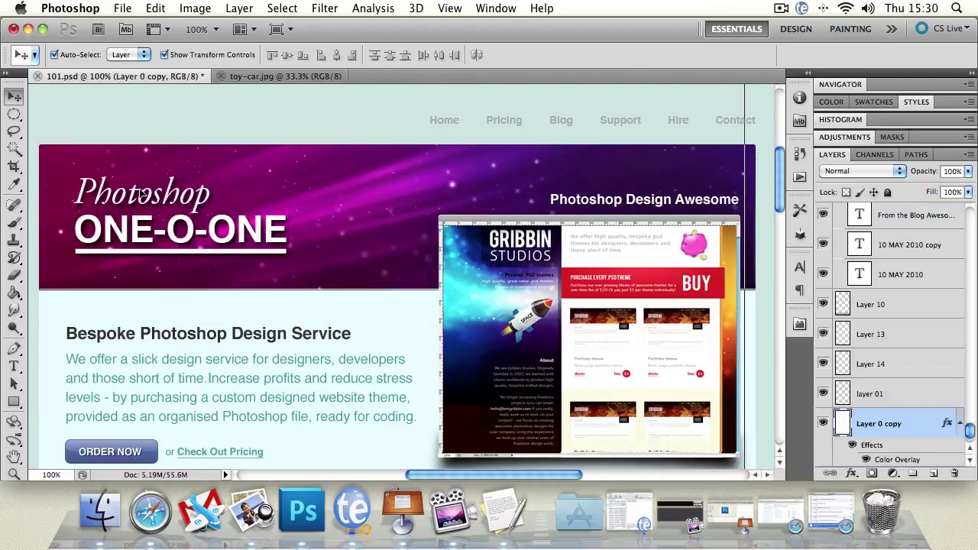
{"action": "left_click", "coordinate": [114, 222]}
{"action": "left_click", "coordinate": [87, 232]}
{"action": "left_click_drag", "start_coordinate": [173, 253], "coordinate": [185, 254]}
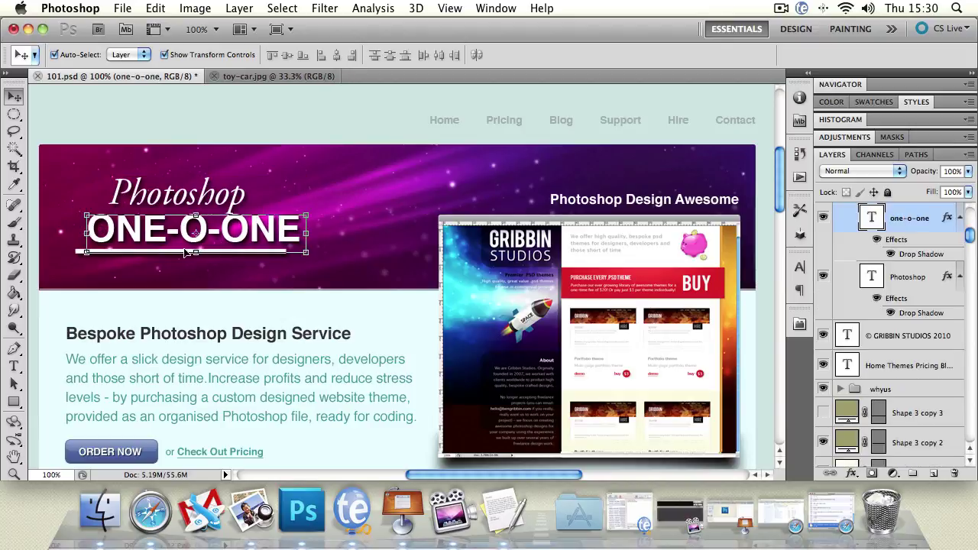
{"action": "left_click", "coordinate": [282, 120]}
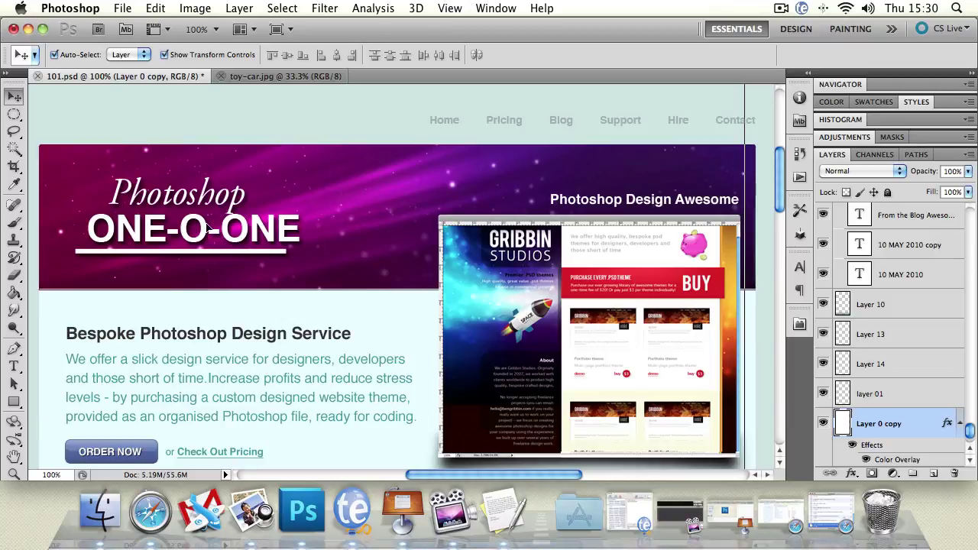
Select the underline, "Photoshop" and "ONE-O-ONE" layers together and align them by vertical centers, left edges and horizontal centers
{"action": "left_click", "coordinate": [219, 253]}
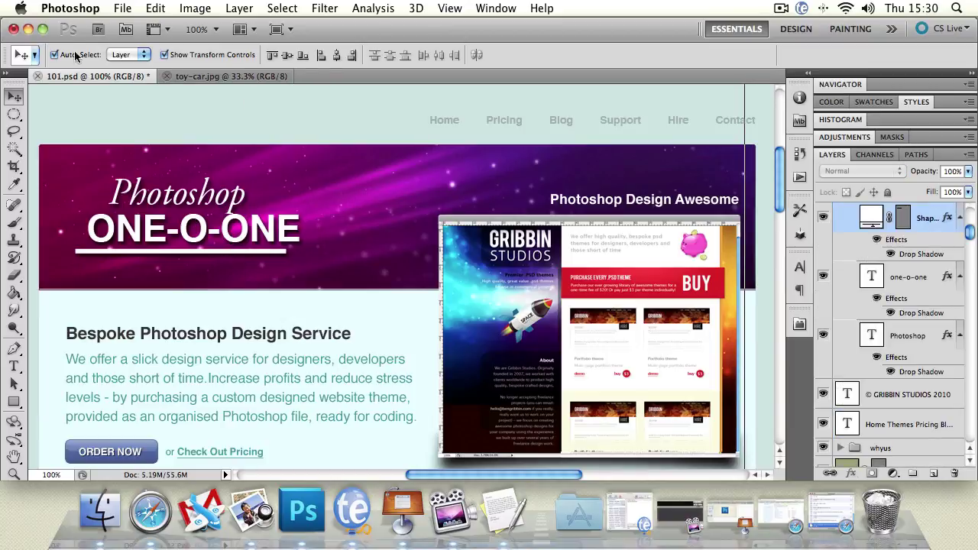
{"action": "left_click", "coordinate": [153, 197]}
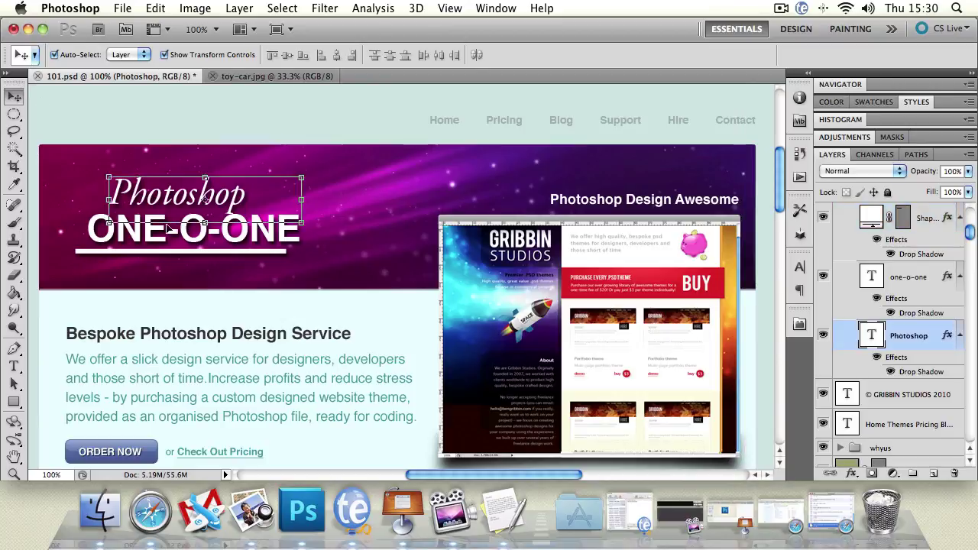
{"action": "left_click", "coordinate": [98, 254], "text": "shift"}
{"action": "left_click", "coordinate": [111, 224], "text": "shift"}
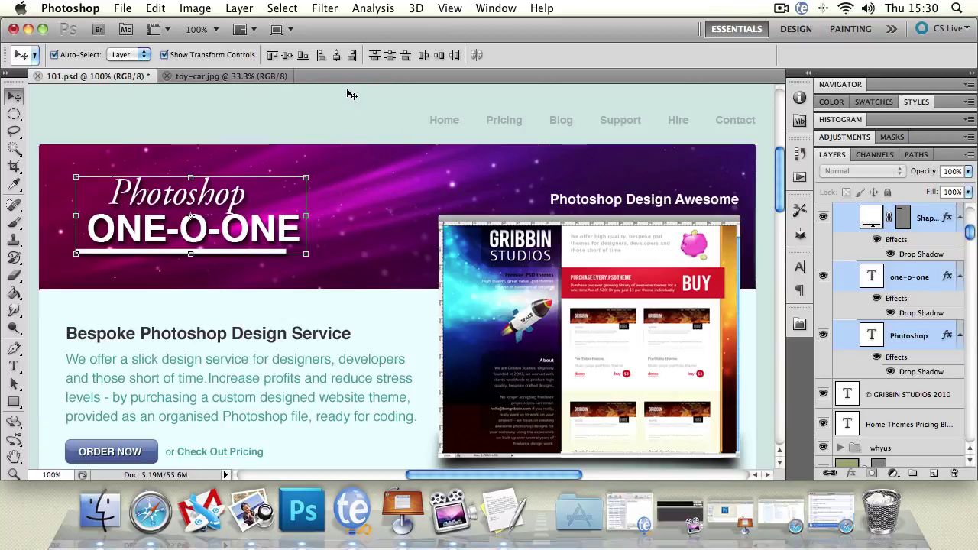
{"action": "left_click", "coordinate": [281, 58]}
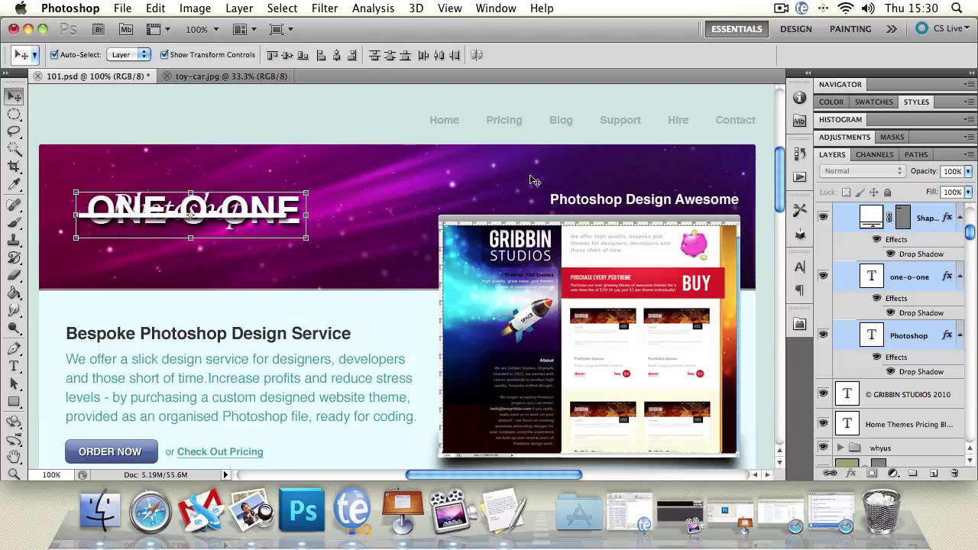
{"action": "left_click", "coordinate": [321, 57]}
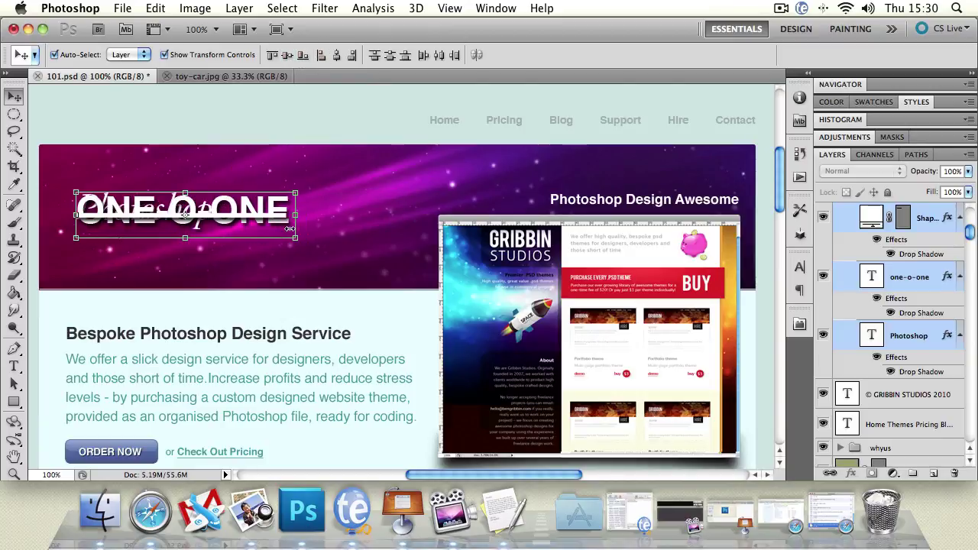
{"action": "left_click", "coordinate": [336, 56]}
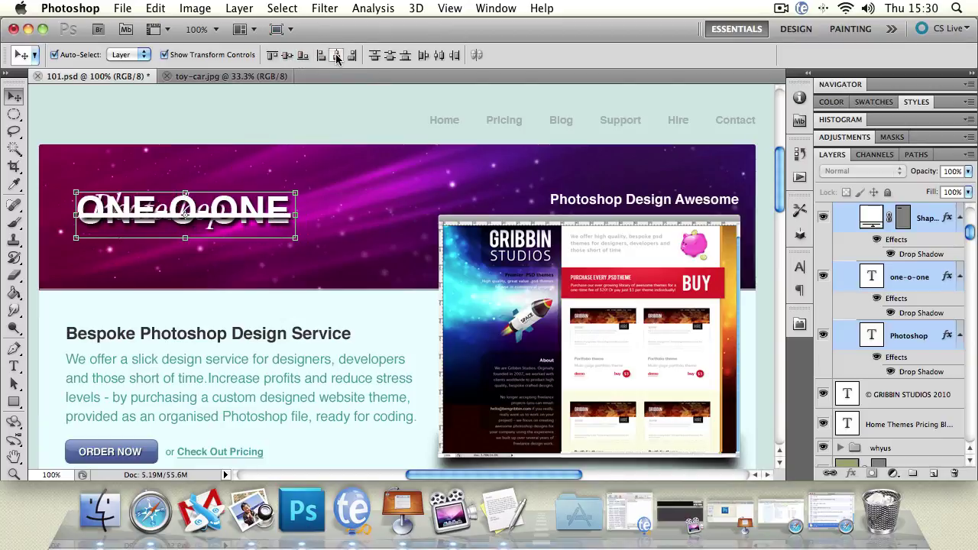
Distribute the three logo layers vertically and horizontally, align their top edges and shift them slightly upward
{"action": "left_click", "coordinate": [408, 56]}
{"action": "left_click", "coordinate": [440, 58]}
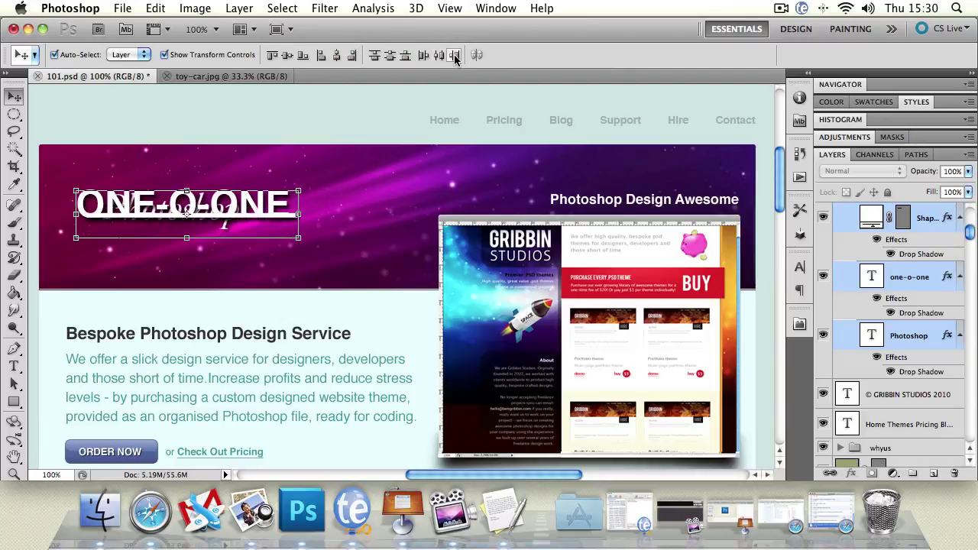
{"action": "left_click", "coordinate": [272, 56]}
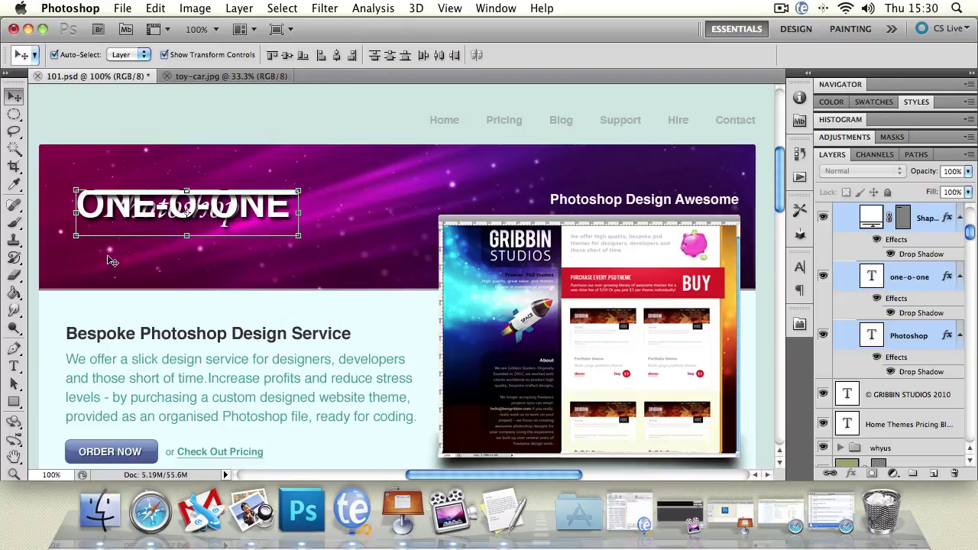
{"action": "left_click_drag", "start_coordinate": [146, 196], "coordinate": [146, 190]}
Pull the overlapping logo parts apart, placing the underline at the bottom and "ONE-O-ONE" between it and the "Photoshop" text
{"action": "left_click", "coordinate": [251, 137]}
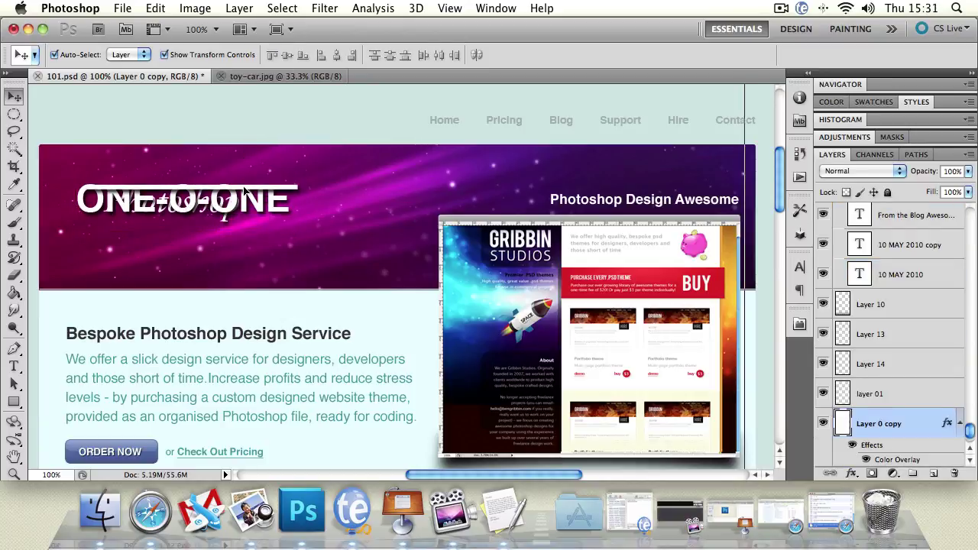
{"action": "left_click_drag", "start_coordinate": [246, 191], "coordinate": [243, 260]}
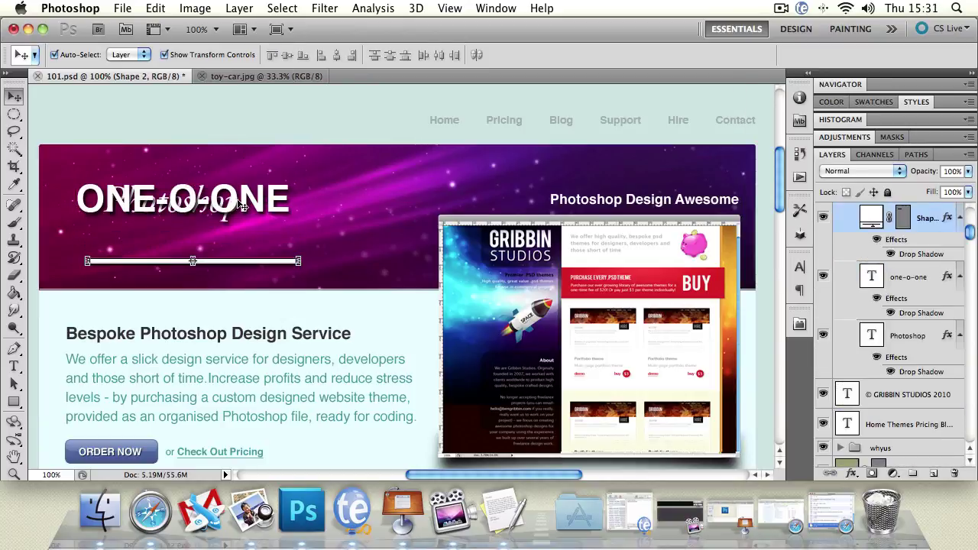
{"action": "left_click_drag", "start_coordinate": [245, 199], "coordinate": [251, 229]}
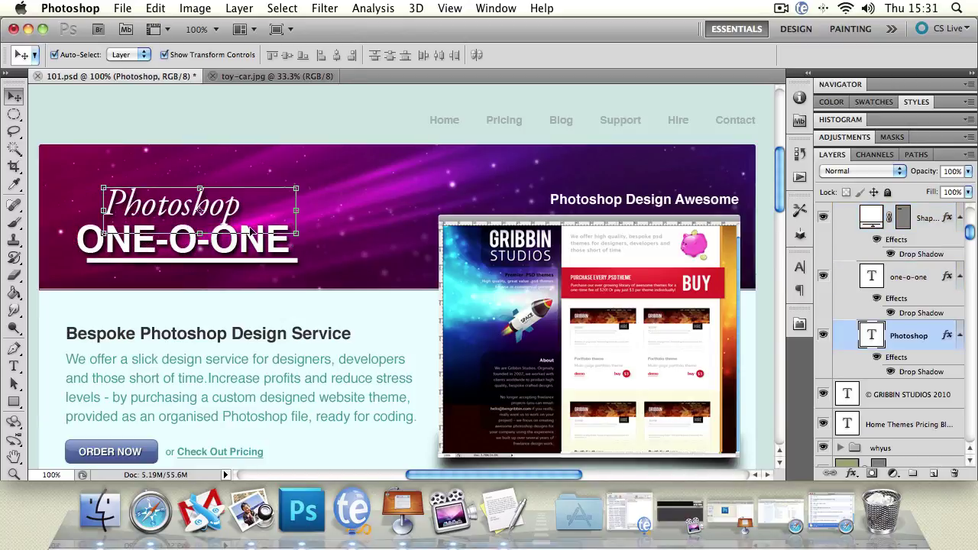
Select all three logo layers, align their left edges and clear the selection
{"action": "left_click", "coordinate": [278, 265], "text": "shift"}
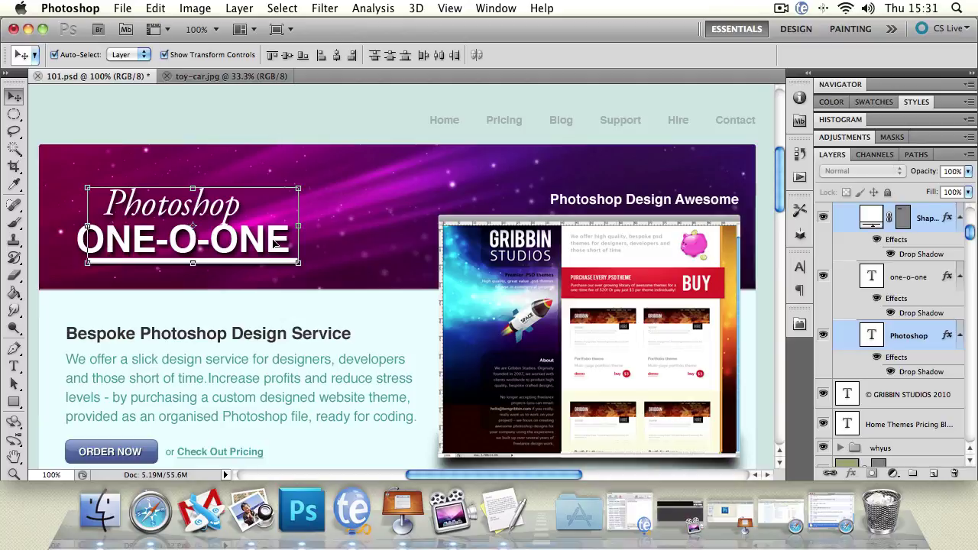
{"action": "left_click", "coordinate": [275, 245], "text": "shift"}
{"action": "left_click", "coordinate": [317, 58]}
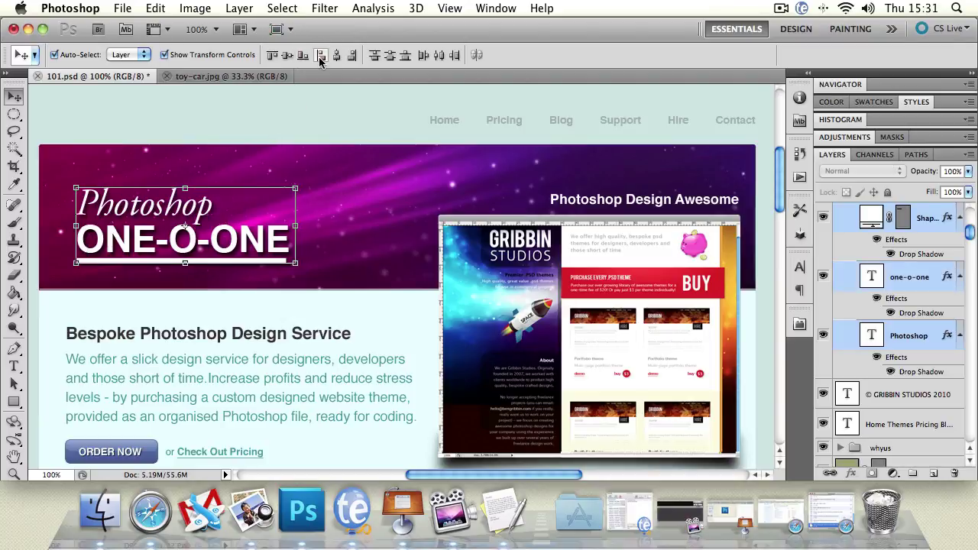
{"action": "left_click", "coordinate": [69, 244]}
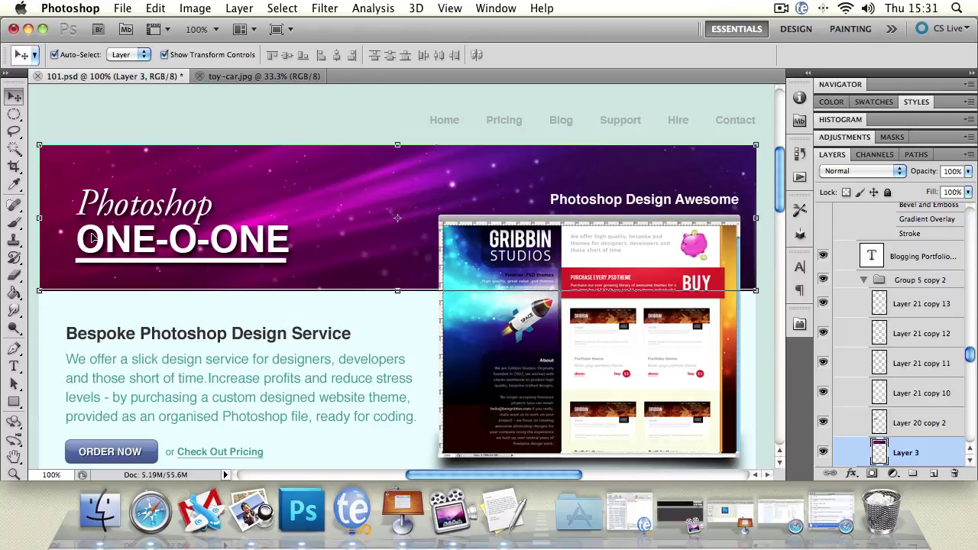
{"action": "left_click", "coordinate": [247, 124]}
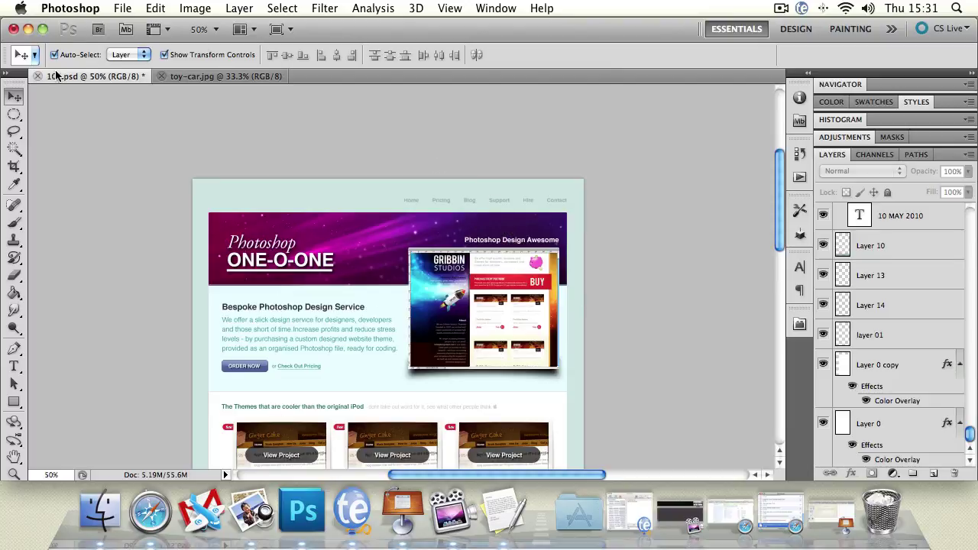
Try selecting many layers at once with Auto-Select by sweeping selection boxes over the upper part of the page, and clear the selection
{"action": "left_click_drag", "start_coordinate": [200, 184], "coordinate": [622, 384]}
{"action": "left_click", "coordinate": [92, 122]}
{"action": "left_click_drag", "start_coordinate": [191, 178], "coordinate": [670, 395]}
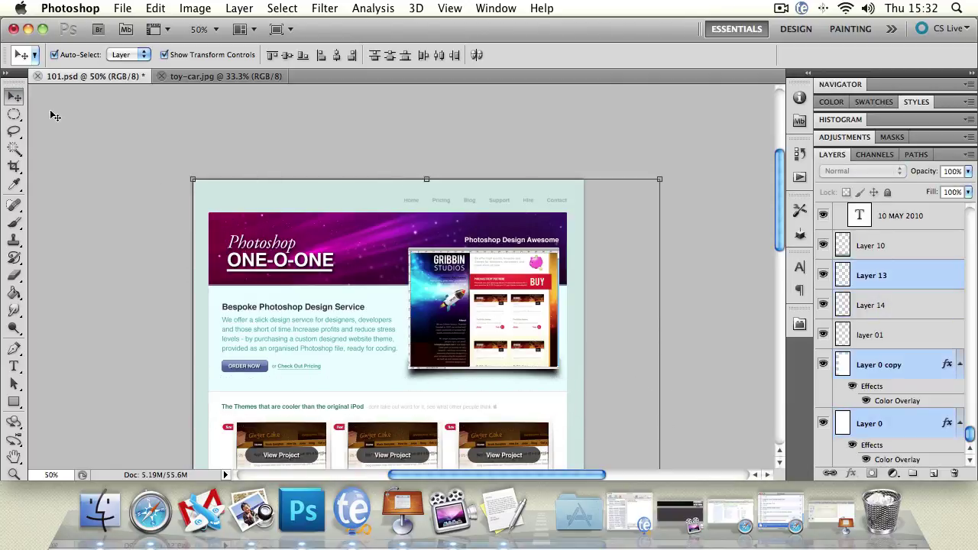
{"action": "left_click", "coordinate": [99, 123]}
{"action": "left_click_drag", "start_coordinate": [120, 119], "coordinate": [723, 405]}
{"action": "left_click", "coordinate": [726, 248]}
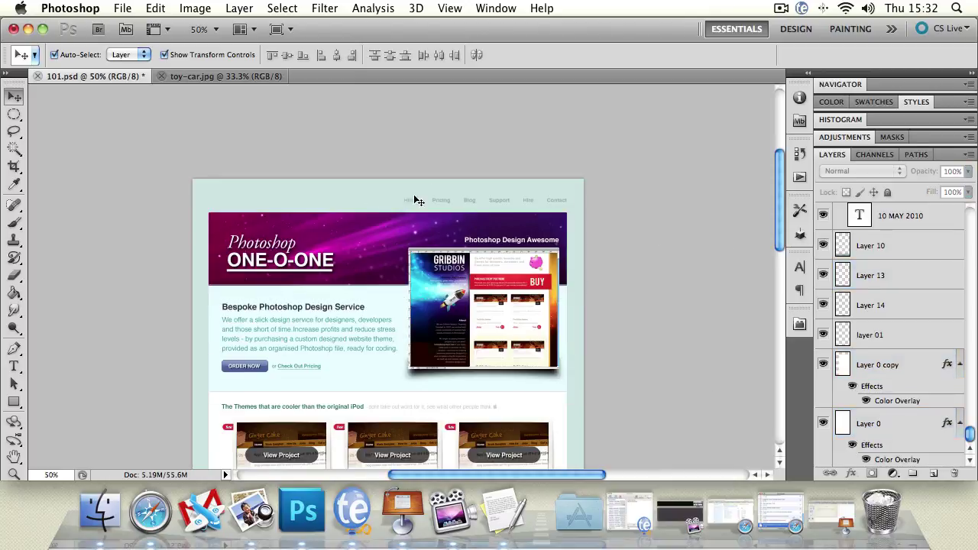
Select nearly all the page's layers at once with a selection box started outside the canvas and extended beyond the page's end
{"action": "left_click", "coordinate": [890, 335]}
{"action": "mouse_move", "coordinate": [298, 248]}
{"action": "left_mouse_down"}
{"action": "mouse_move", "coordinate": [413, 319]}
{"action": "mouse_move", "coordinate": [298, 248]}
{"action": "left_mouse_up"}
{"action": "left_click_drag", "start_coordinate": [968, 243], "coordinate": [969, 218]}
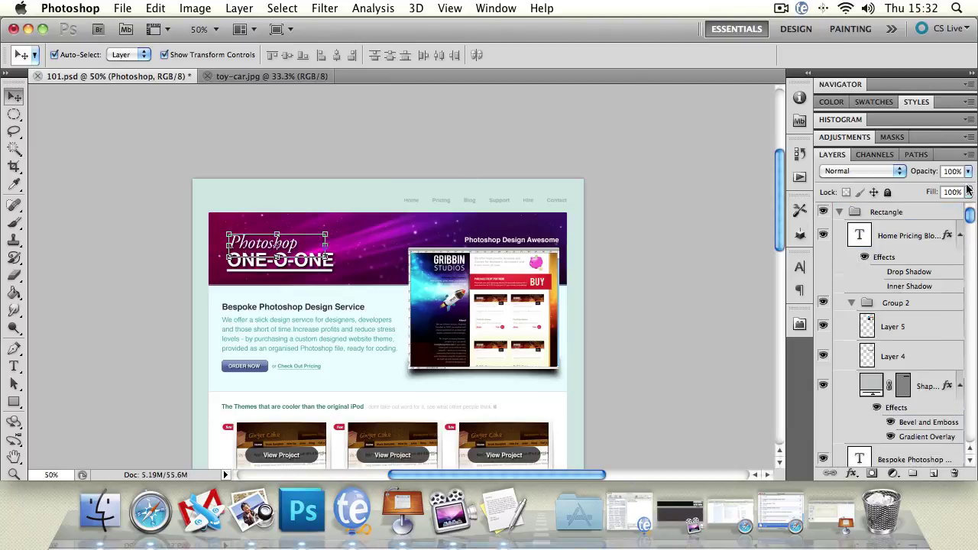
{"action": "left_click", "coordinate": [898, 216]}
{"action": "left_click", "coordinate": [150, 142]}
{"action": "left_click_drag", "start_coordinate": [150, 141], "coordinate": [627, 279]}
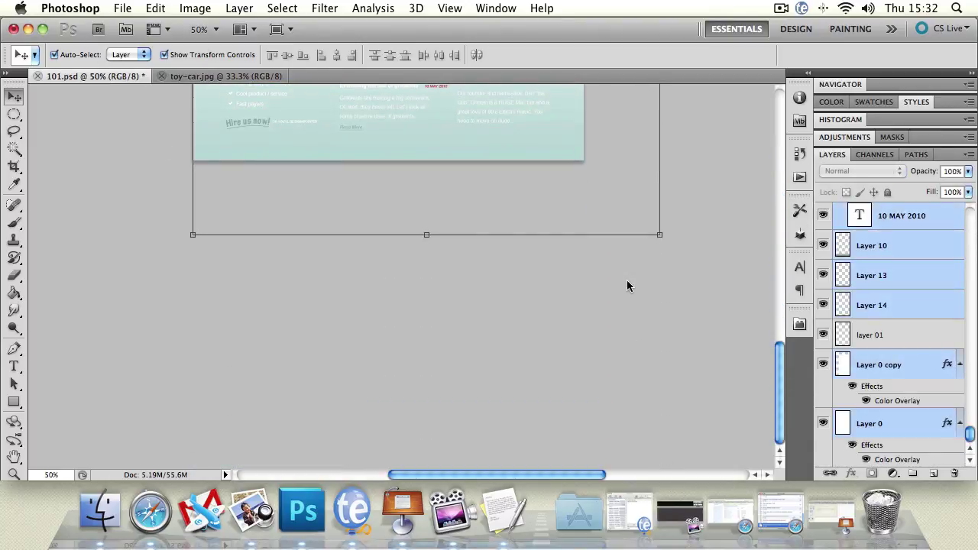
Return to the beginning of the page and the layer list to examine which layers are selected with the Move tool
{"action": "left_click", "coordinate": [14, 457]}
{"action": "scroll", "coordinate": [126, 231], "scroll_direction": "up", "scroll_amount": 15}
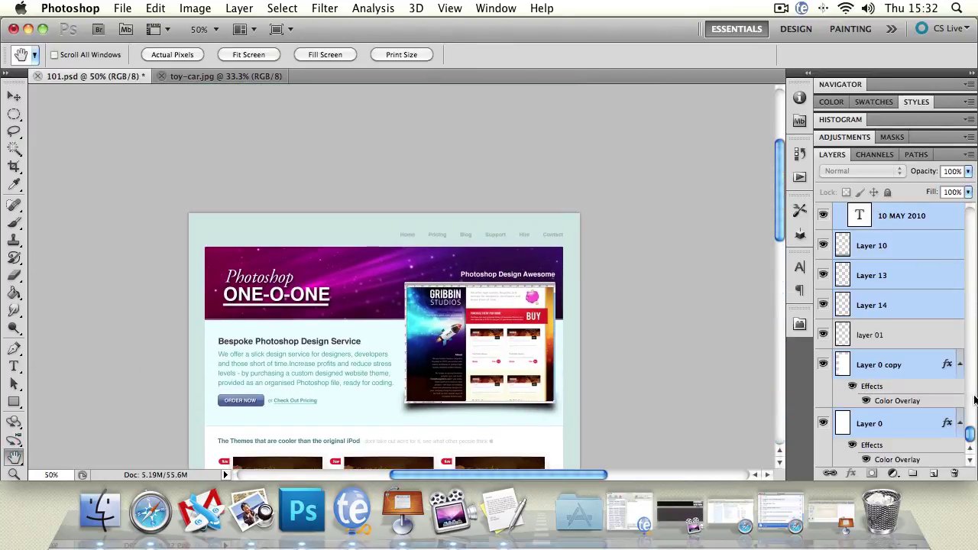
{"action": "left_click_drag", "start_coordinate": [972, 436], "coordinate": [971, 216]}
{"action": "left_click", "coordinate": [14, 96]}
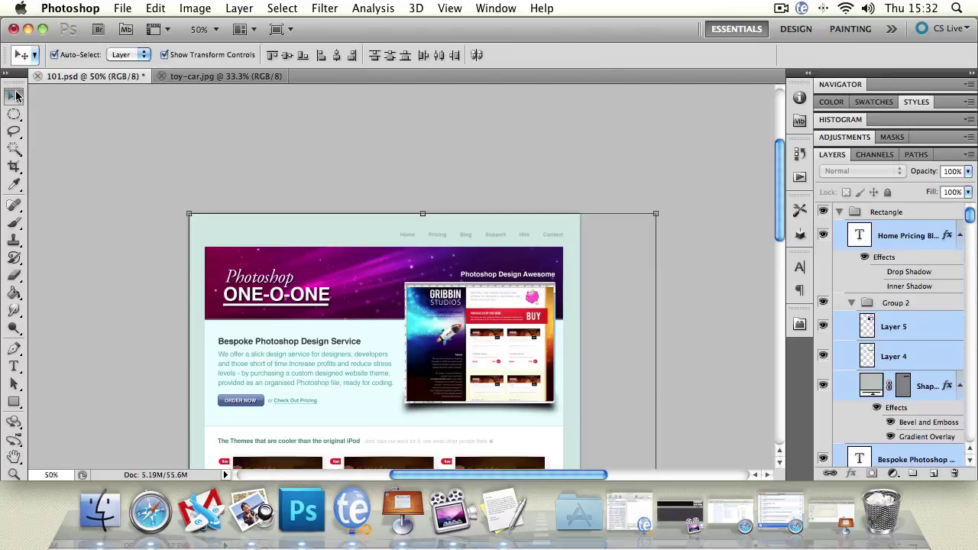
{"action": "left_click_drag", "start_coordinate": [295, 191], "coordinate": [298, 258]}
Switch to the toy-car.jpg document and try to move its locked Background layer with the Move tool, dismissing any alerts
{"action": "left_click", "coordinate": [222, 77]}
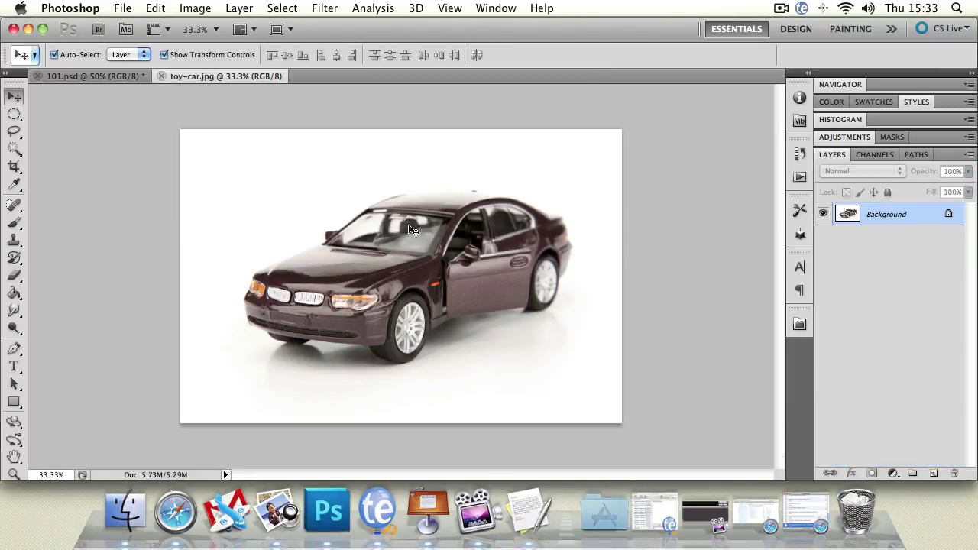
{"action": "left_click", "coordinate": [401, 263]}
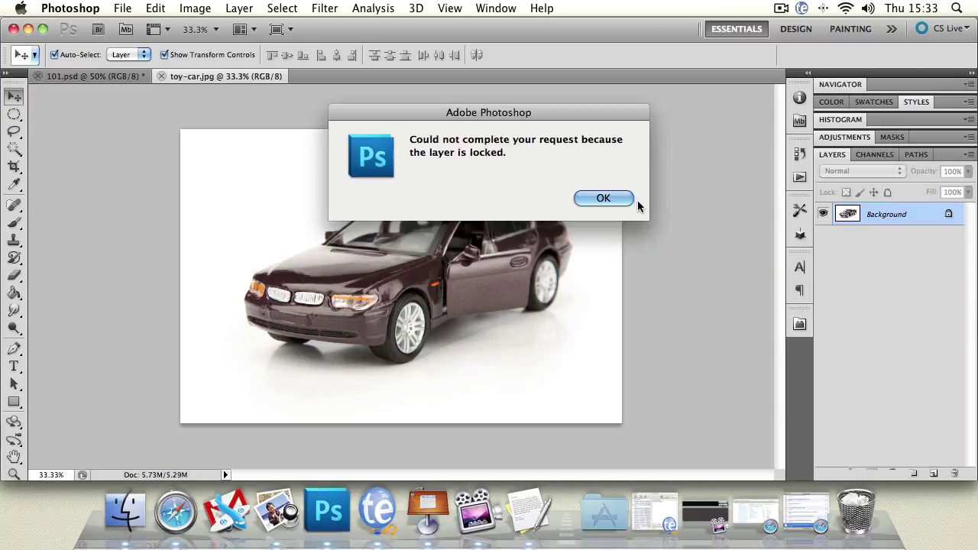
{"action": "left_click", "coordinate": [596, 200]}
{"action": "left_click", "coordinate": [156, 258]}
{"action": "left_click_drag", "start_coordinate": [435, 111], "coordinate": [281, 115]}
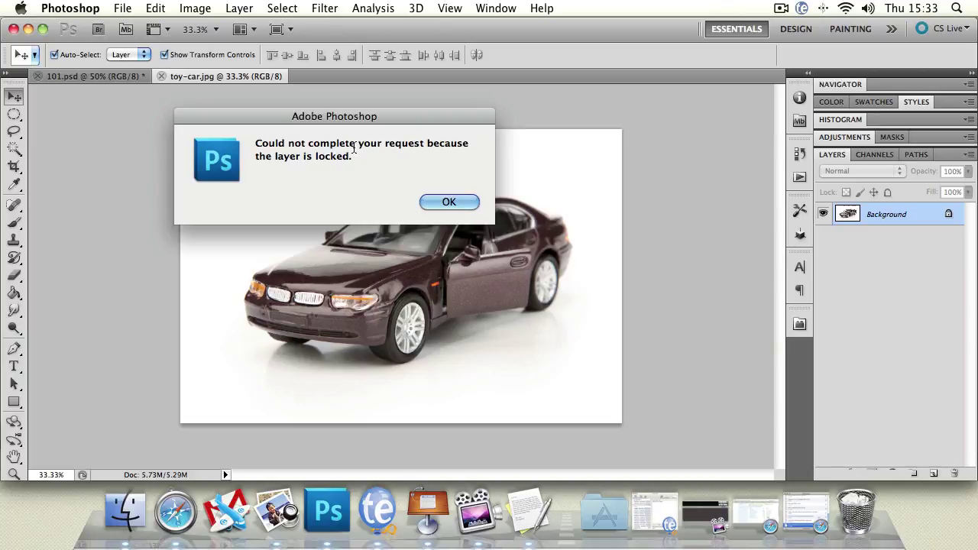
{"action": "left_click", "coordinate": [427, 200]}
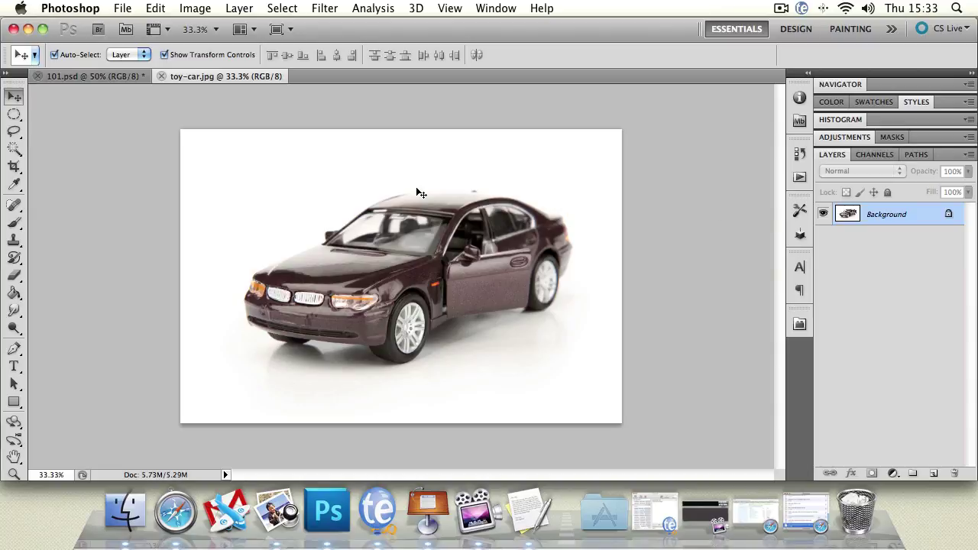
Convert the locked Background into a regular layer named "new" and move the car image down and to the left on the canvas
{"action": "double_click", "coordinate": [884, 216]}
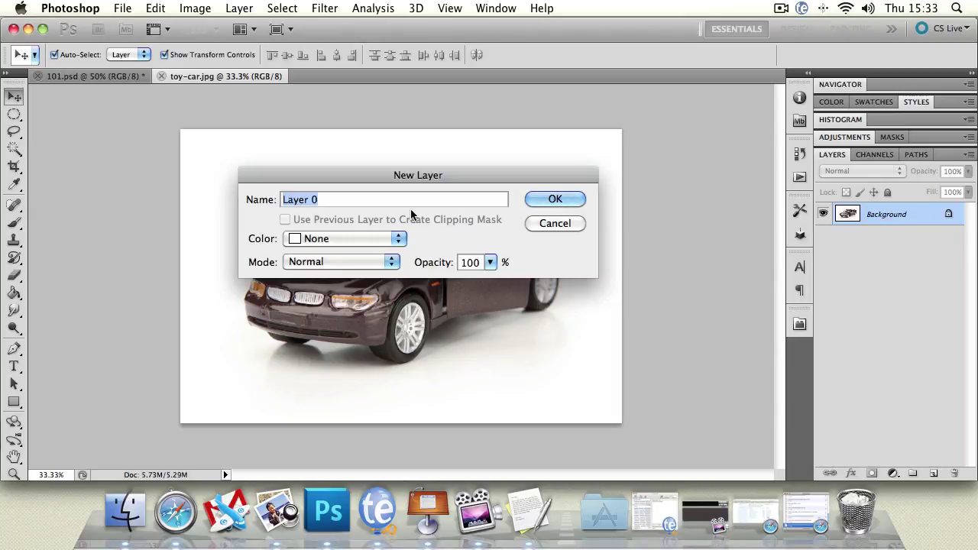
{"action": "type", "text": "new"}
{"action": "left_click", "coordinate": [584, 202]}
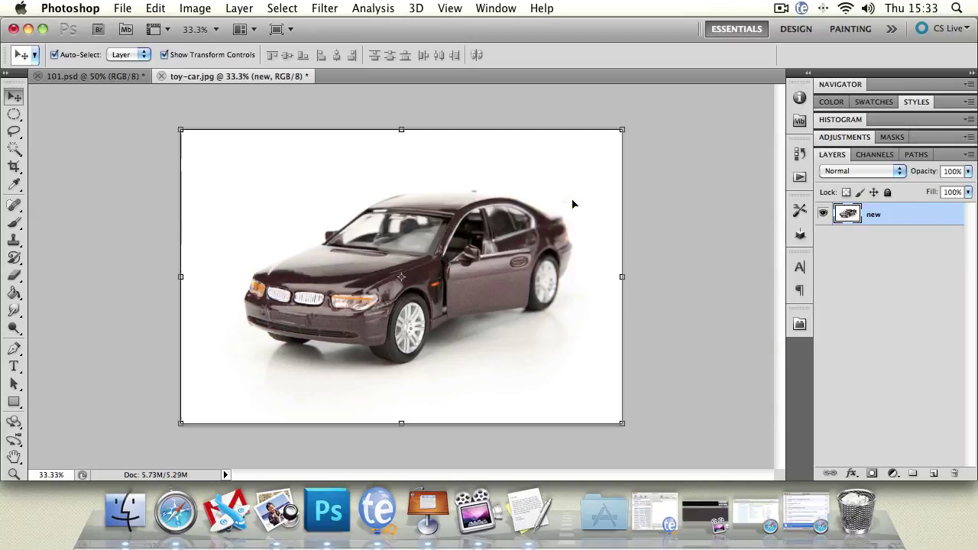
{"action": "left_click_drag", "start_coordinate": [402, 201], "coordinate": [353, 238]}
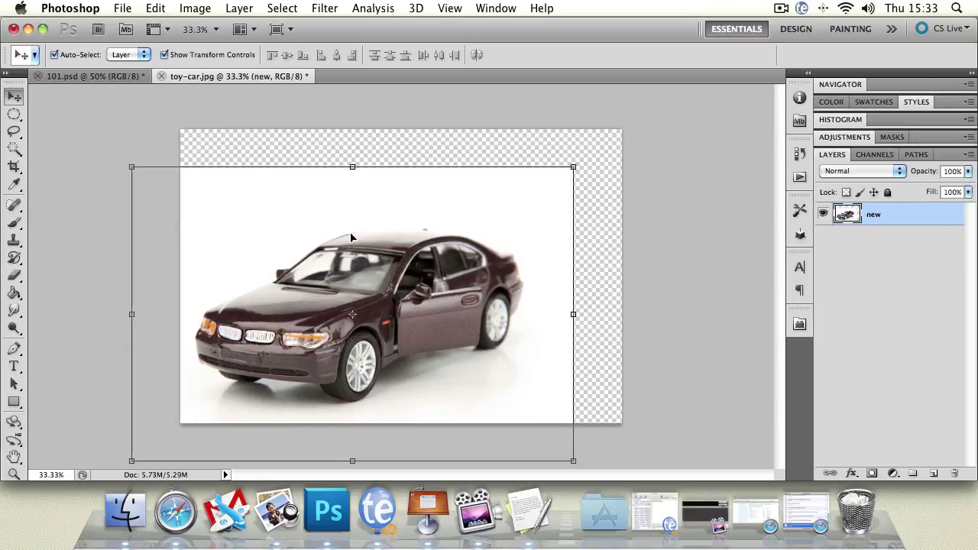
{"action": "left_click", "coordinate": [80, 147]}
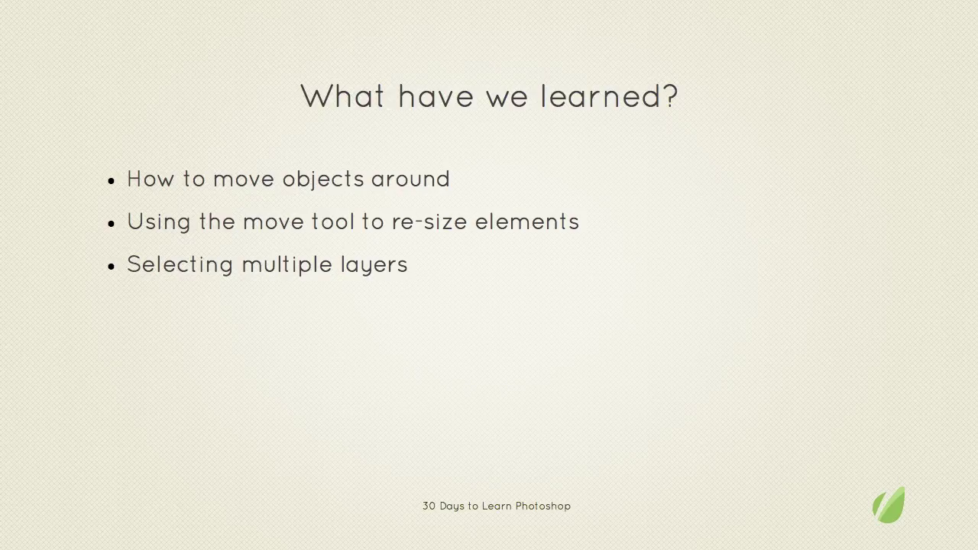